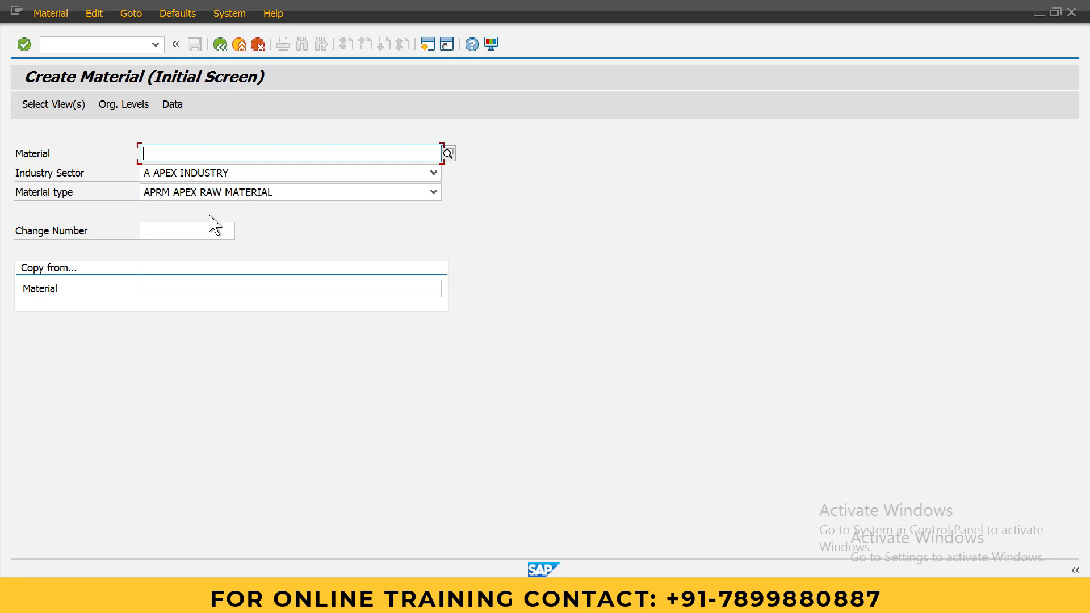
key("Return")
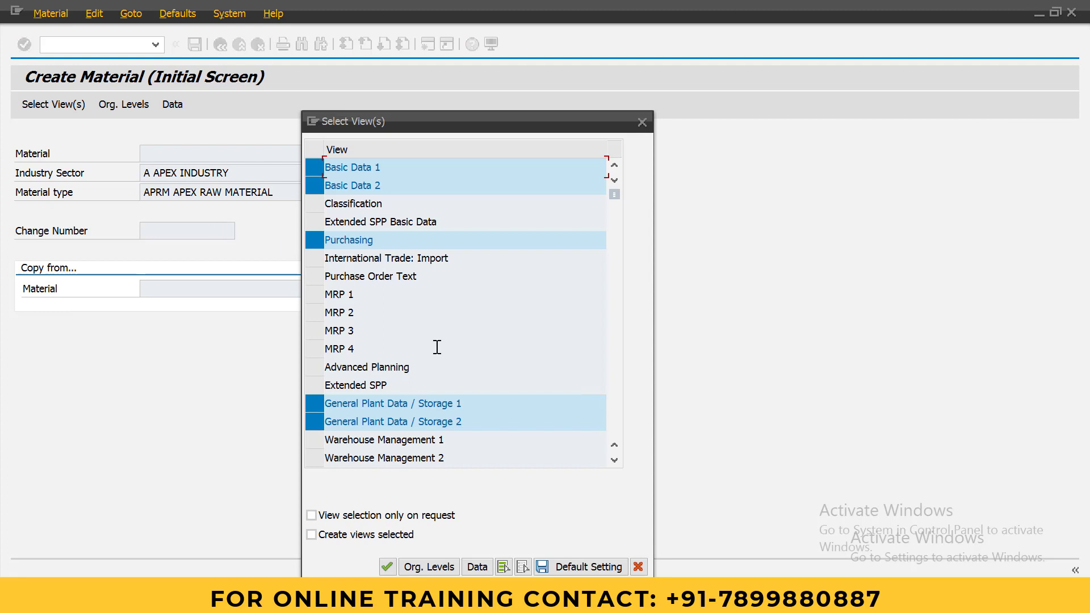
left_click(387, 567)
left_click(329, 216)
left_click(329, 218)
left_click(330, 234)
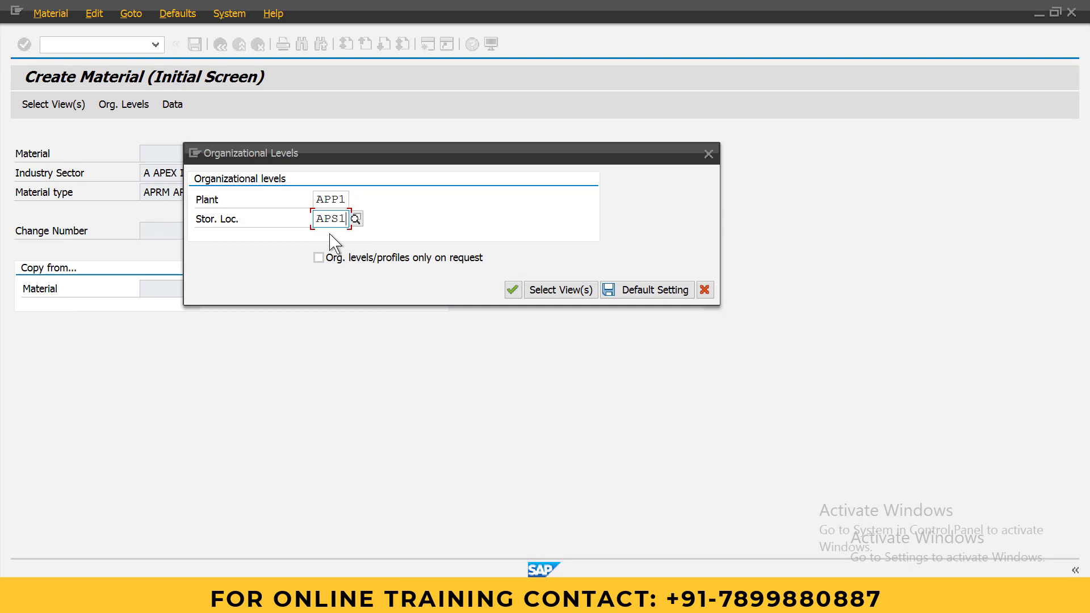
key("Return")
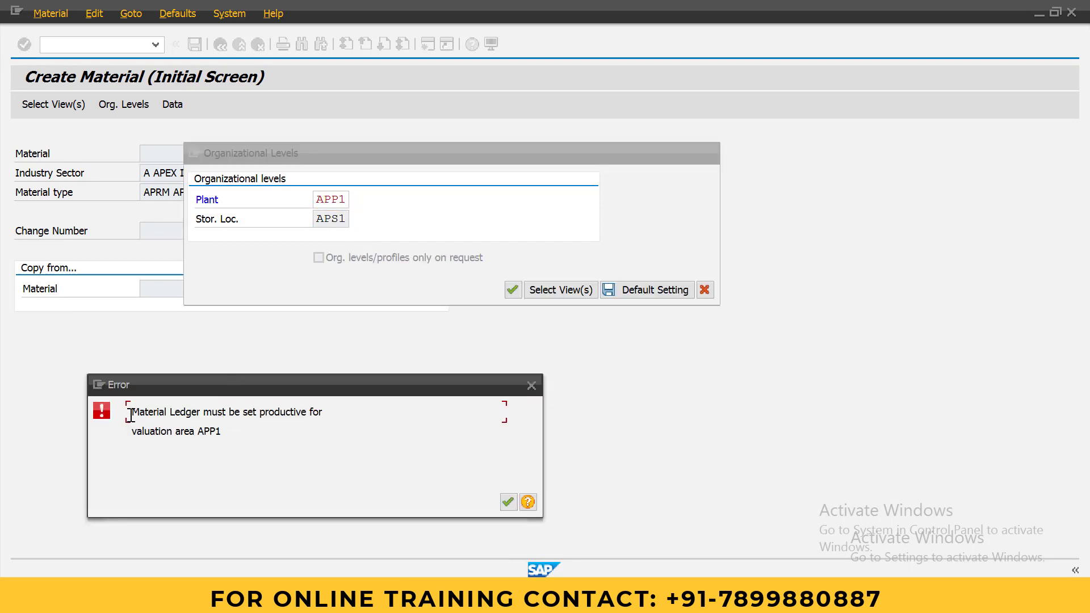
left_click_drag(131, 416, 352, 419)
left_click_drag(129, 431, 236, 432)
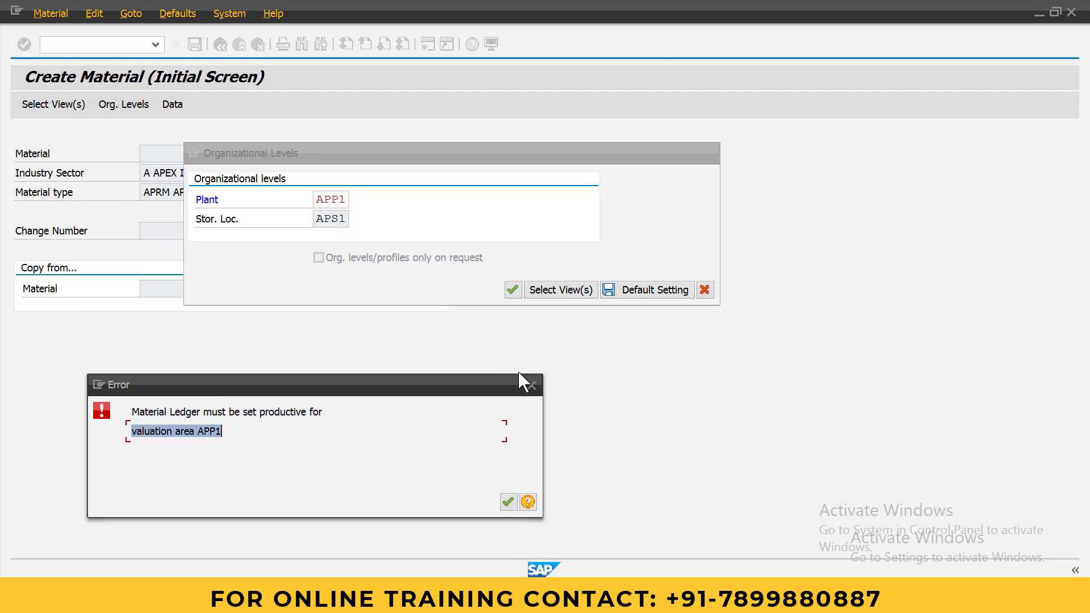
left_click(532, 389)
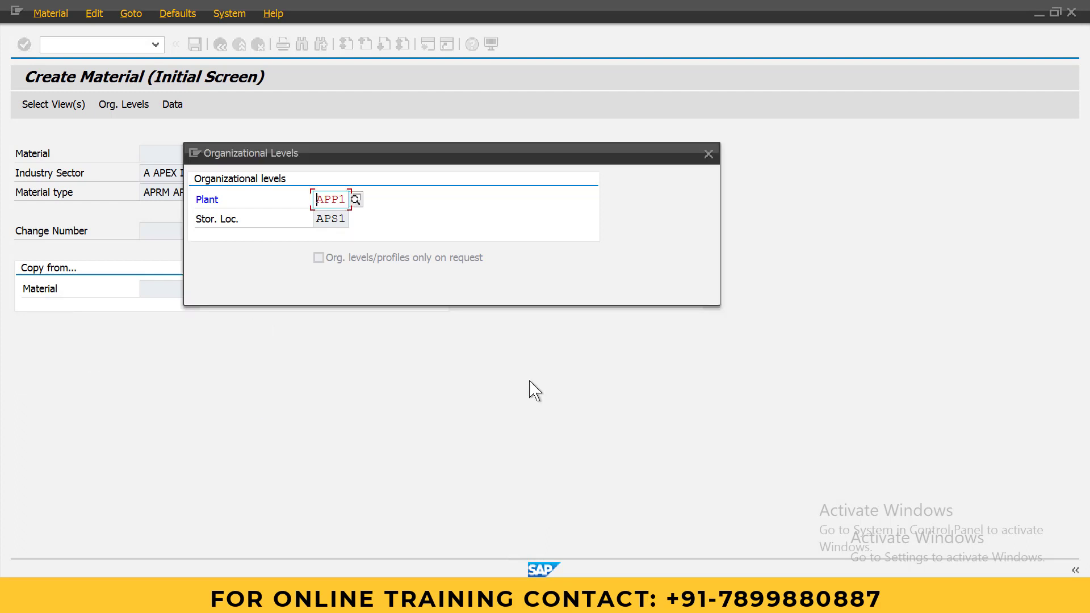
left_click(710, 155)
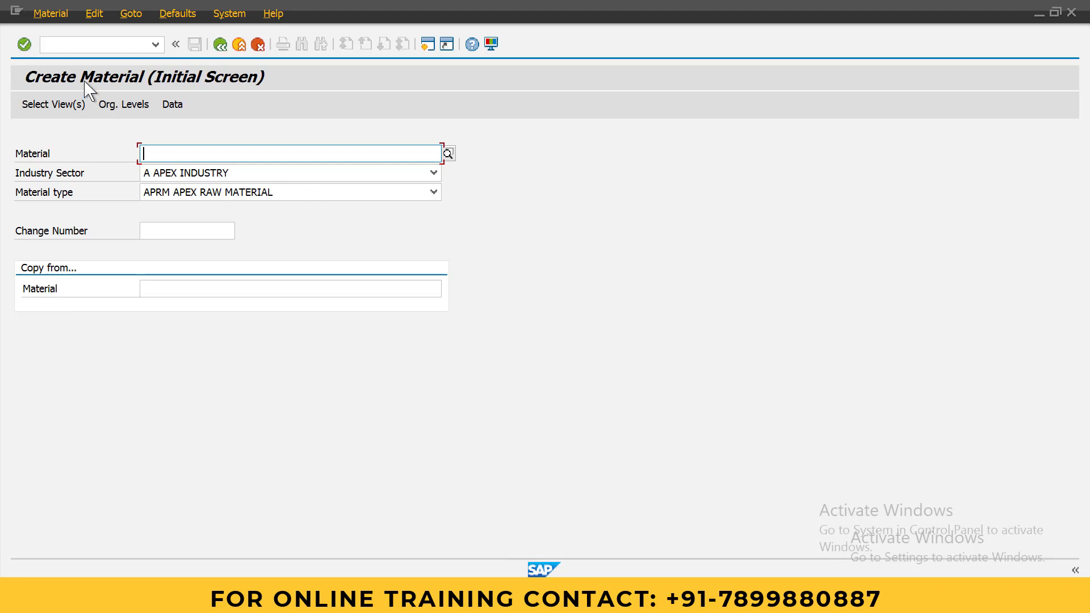
Step: Open the material ledger type definitions (/NOMX2) and select ledger type 9000, Crcy Type/Val. 10
left_click(136, 50)
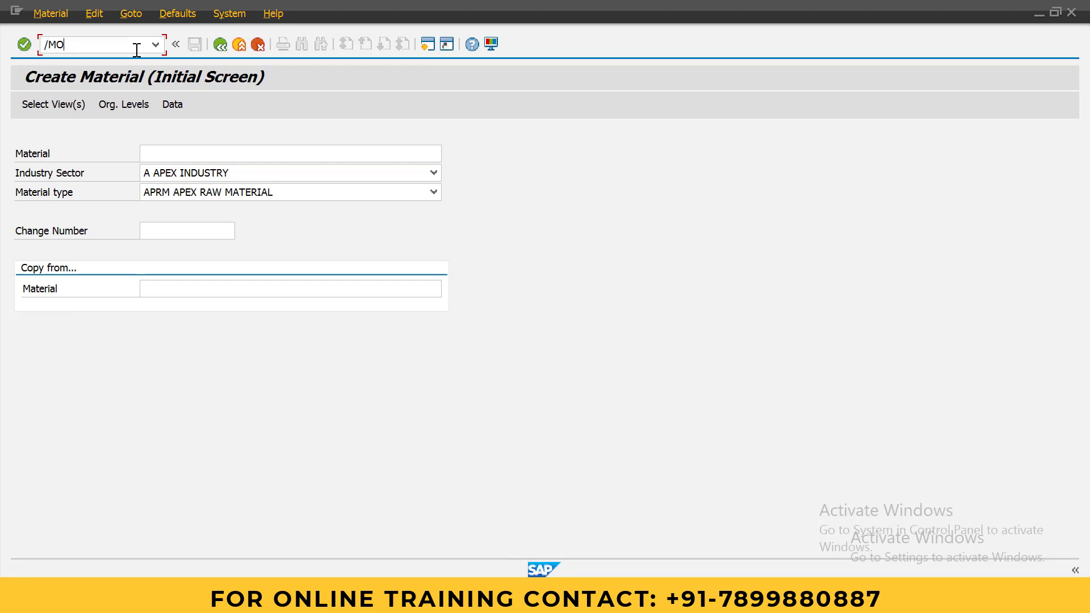
type("/NOMX2")
key("Return")
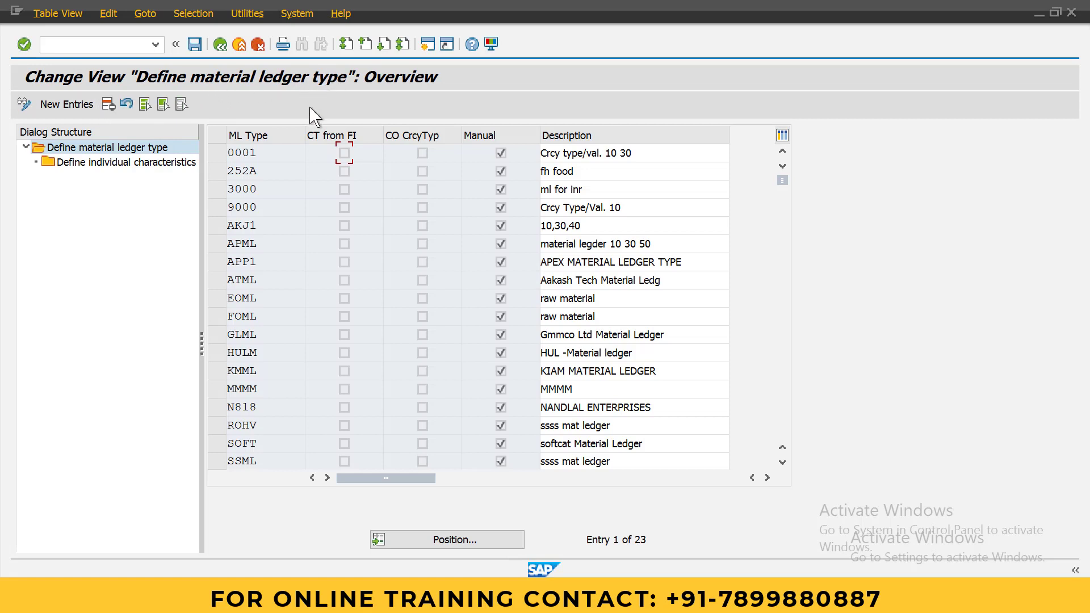
left_click(217, 208)
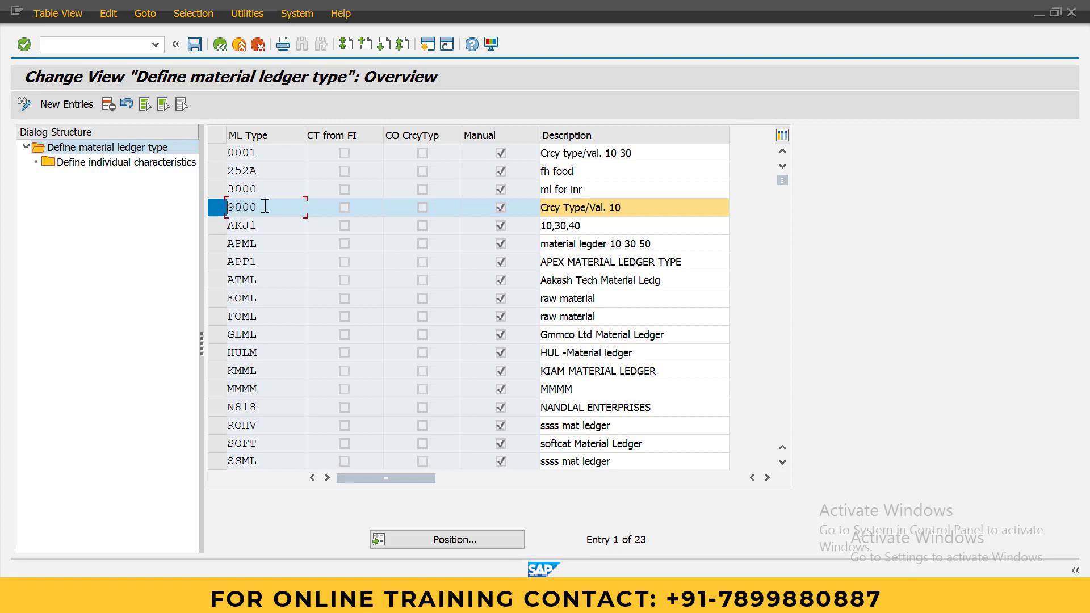
left_click_drag(262, 207, 225, 216)
left_click(245, 208)
double_click(246, 207)
Step: Open the ledger type assignments to valuation areas (/NOMX3) and position the list at APP1
left_click(130, 47)
type("/NOMX3")
key("Return")
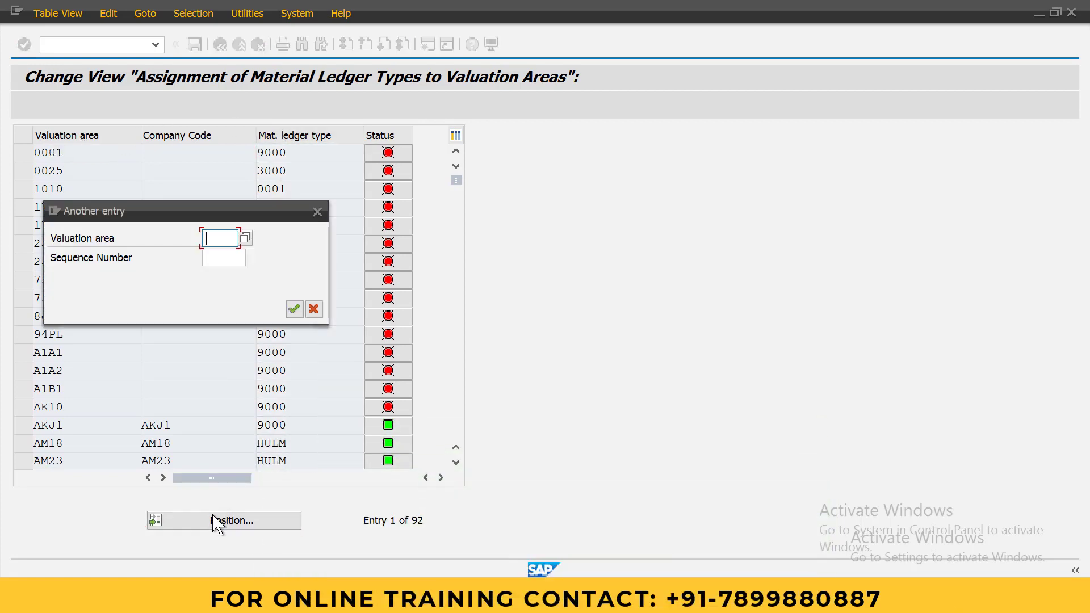
type("APP1")
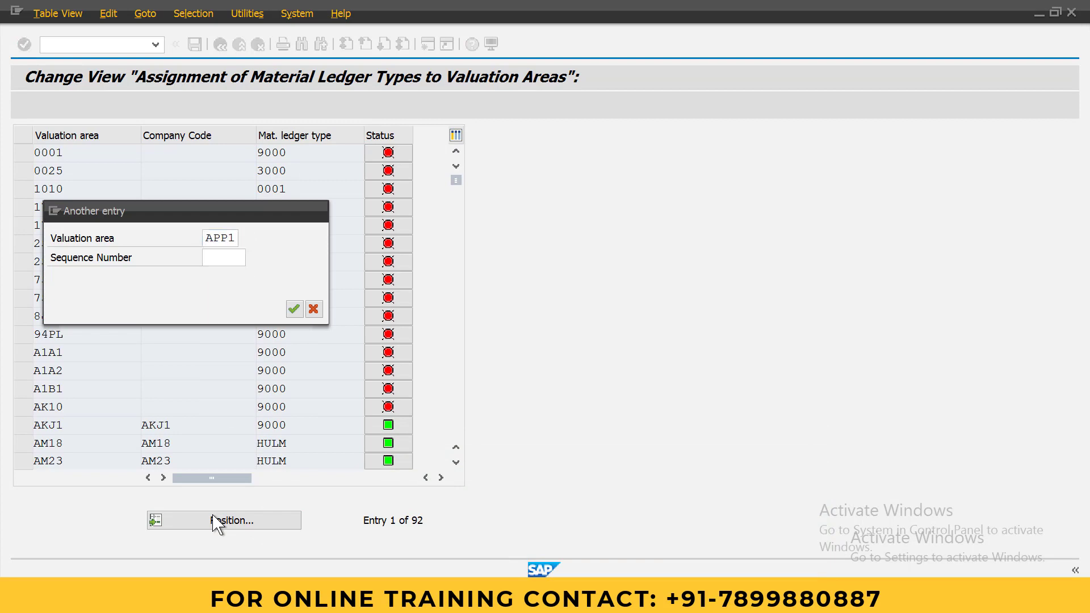
key("Return")
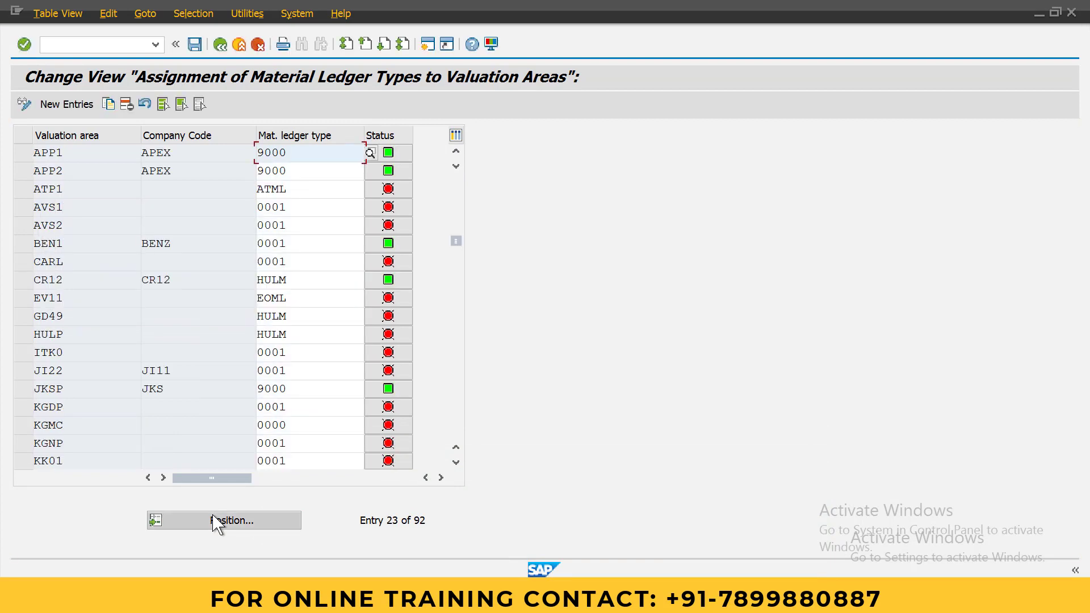
Step: Verify valuation areas APP1 and APP2 both carry ledger type 9000 and save
left_click(67, 152)
double_click(77, 168)
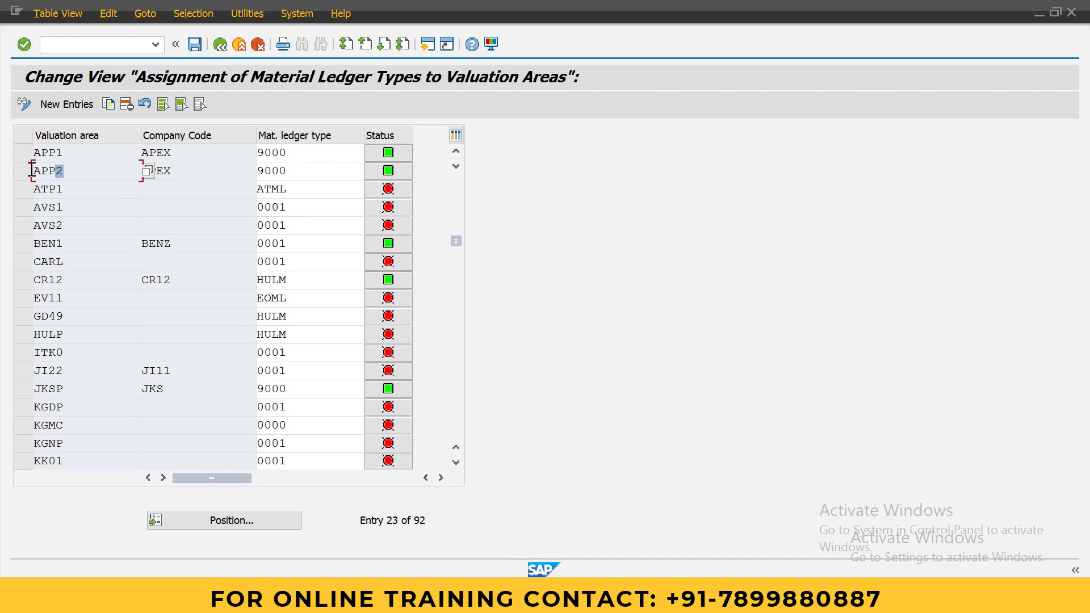
double_click(303, 151)
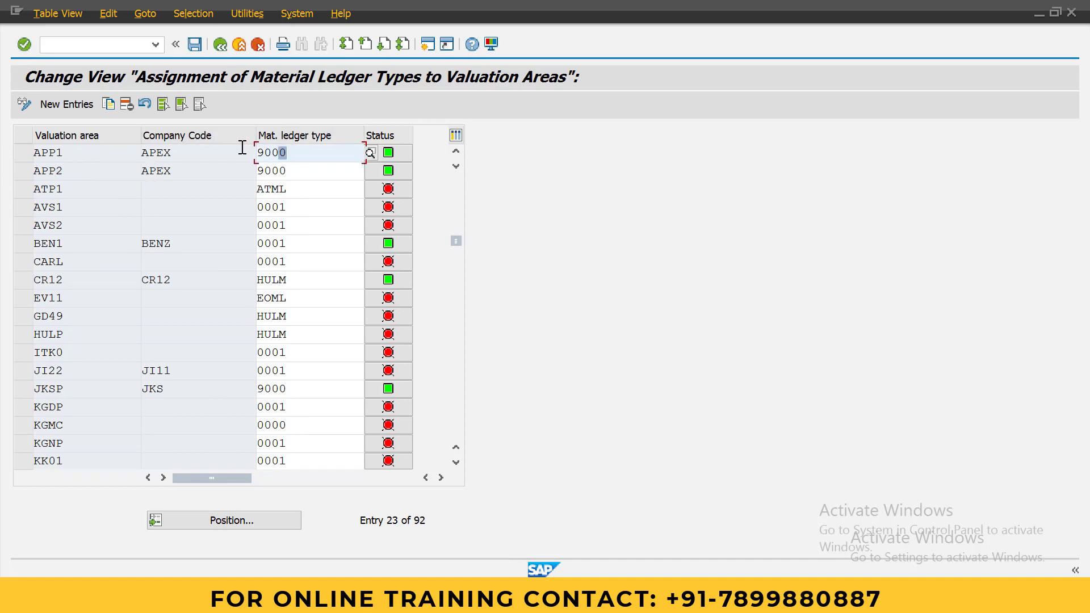
double_click(299, 171)
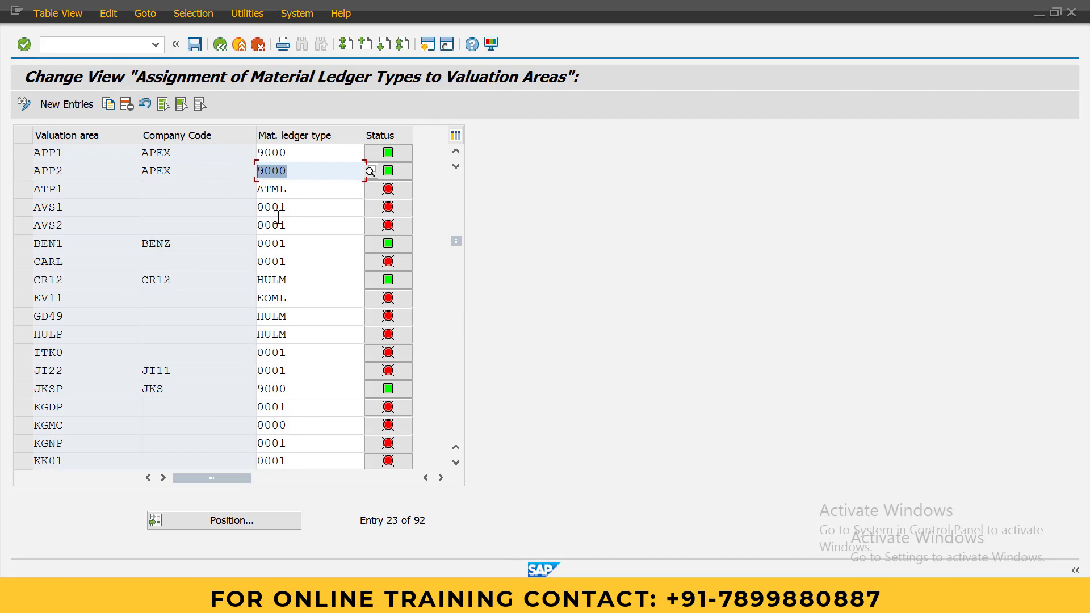
left_click(197, 47)
left_click(138, 49)
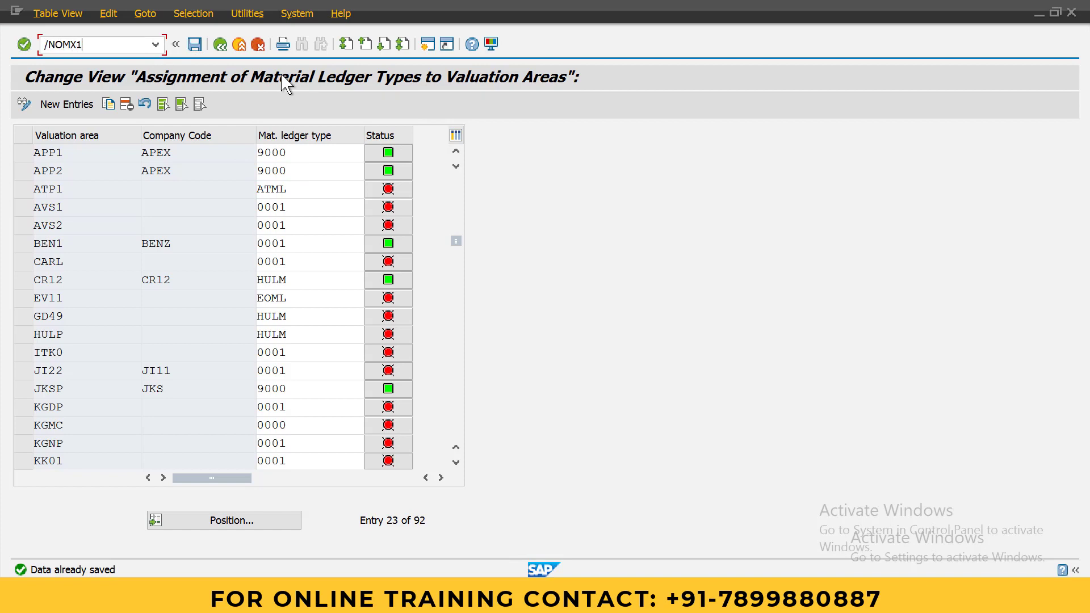
Step: In material ledger activation, go to valuation area APP1 and activate the ledger for APP1 and APP2
key("Return")
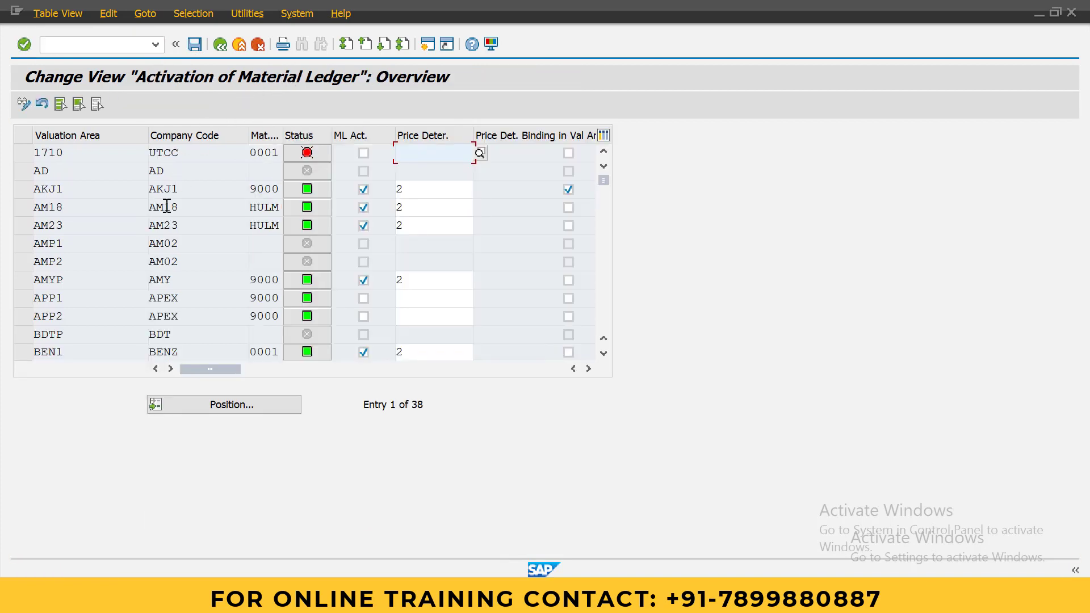
left_click(226, 412)
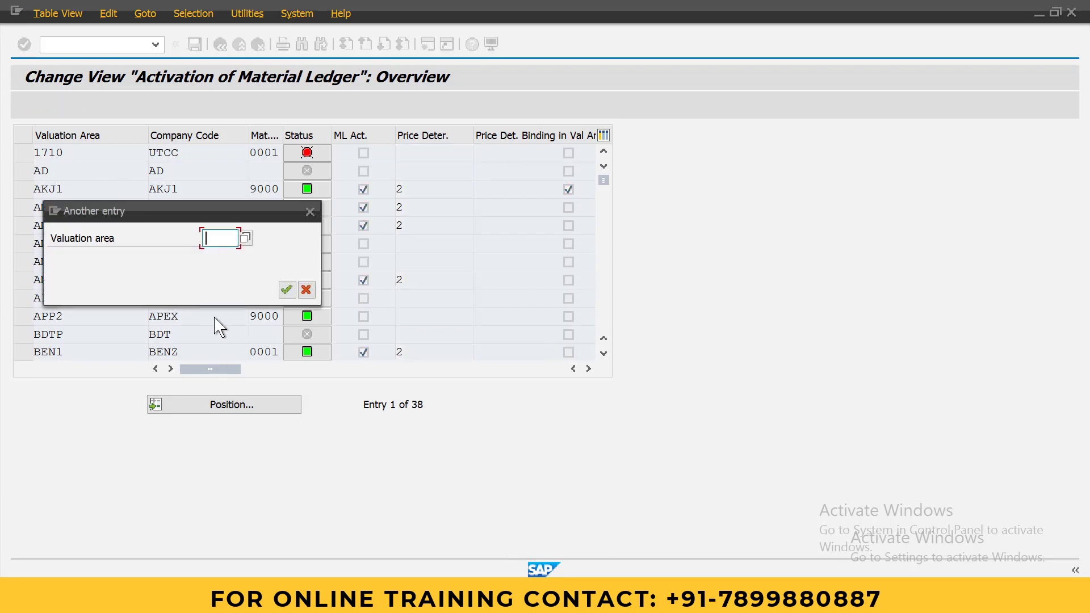
left_click(236, 260)
key("Return")
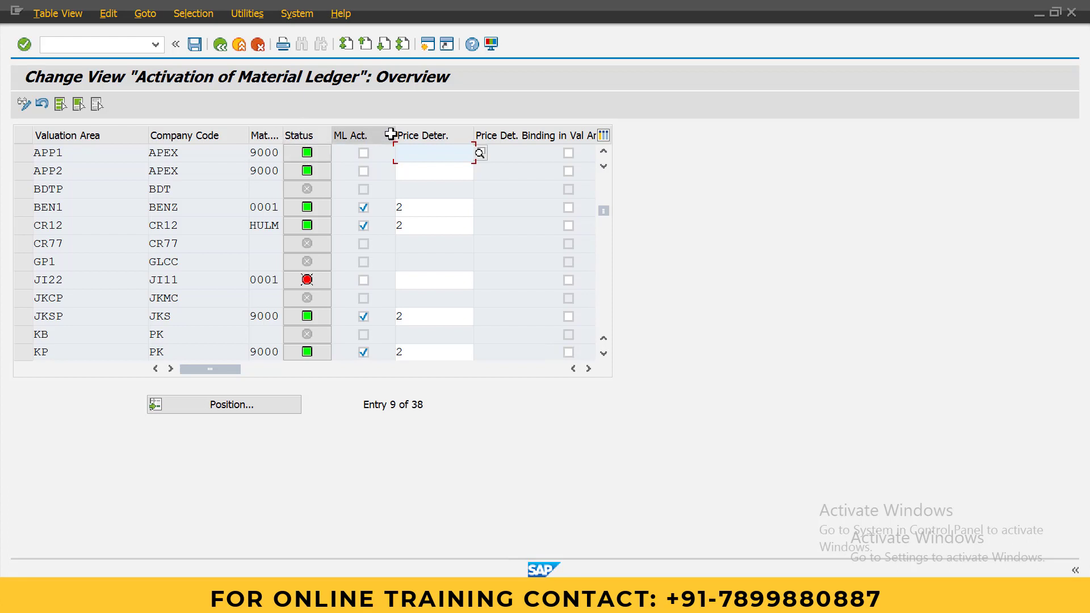
left_click(364, 154)
left_click(364, 171)
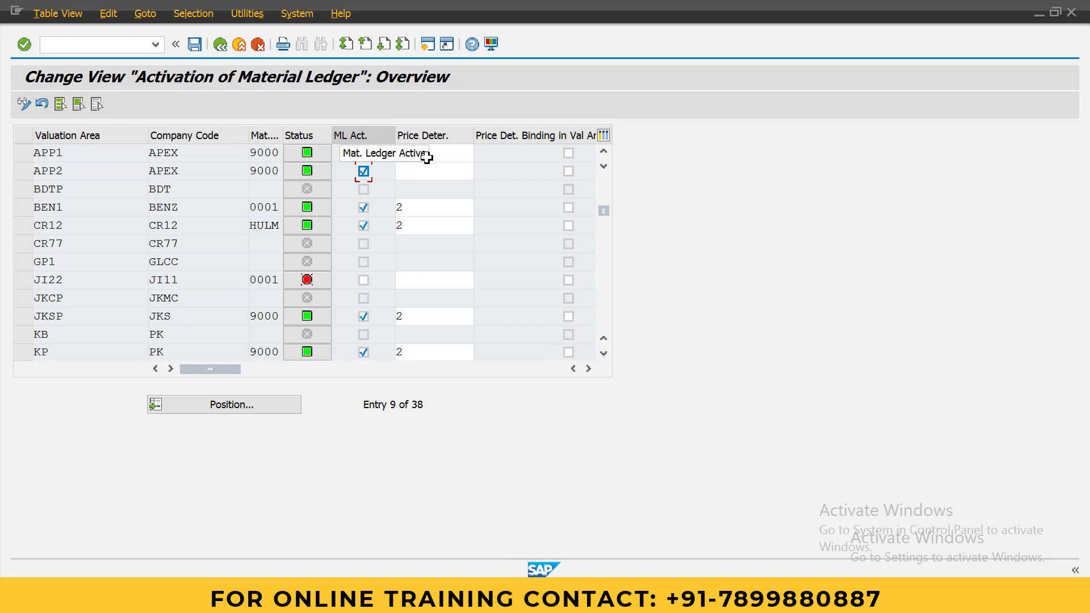
Step: Set price determination 2 for valuation areas APP1 and APP2
left_click(447, 154)
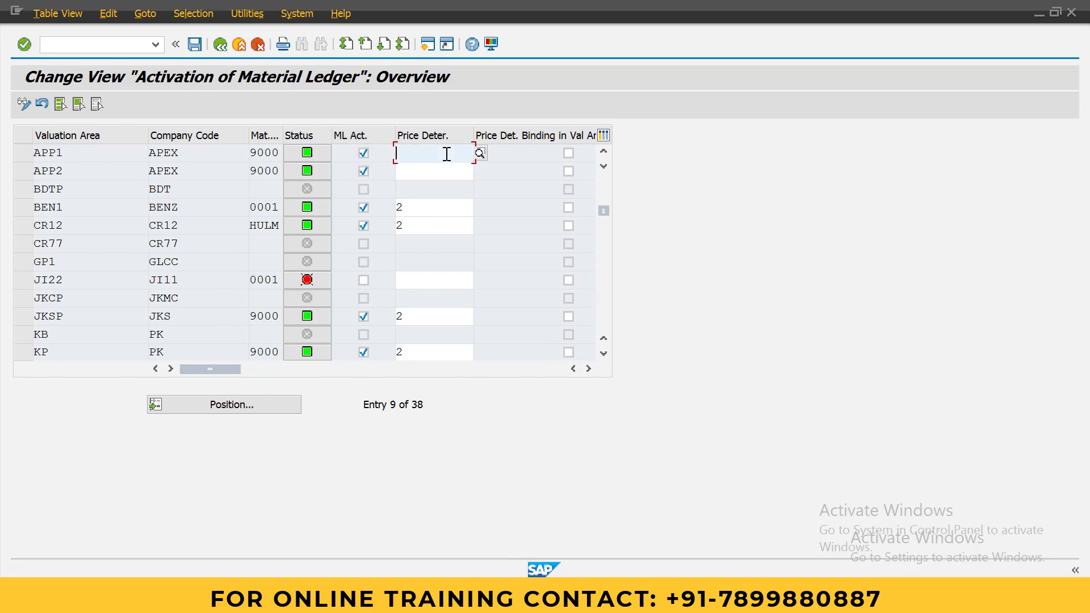
type("S")
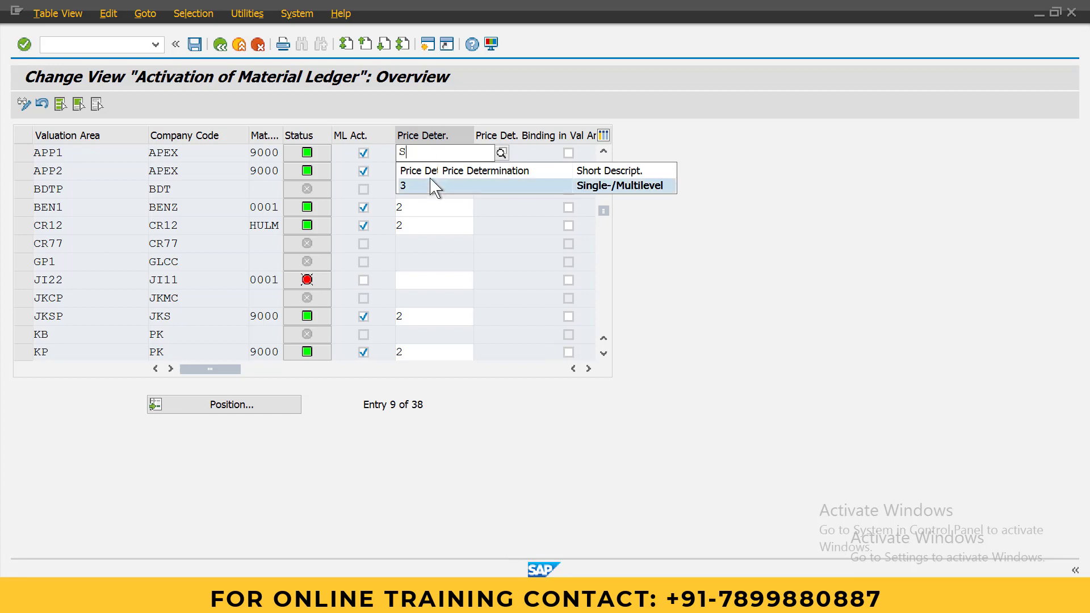
key("BackSpace")
type("2")
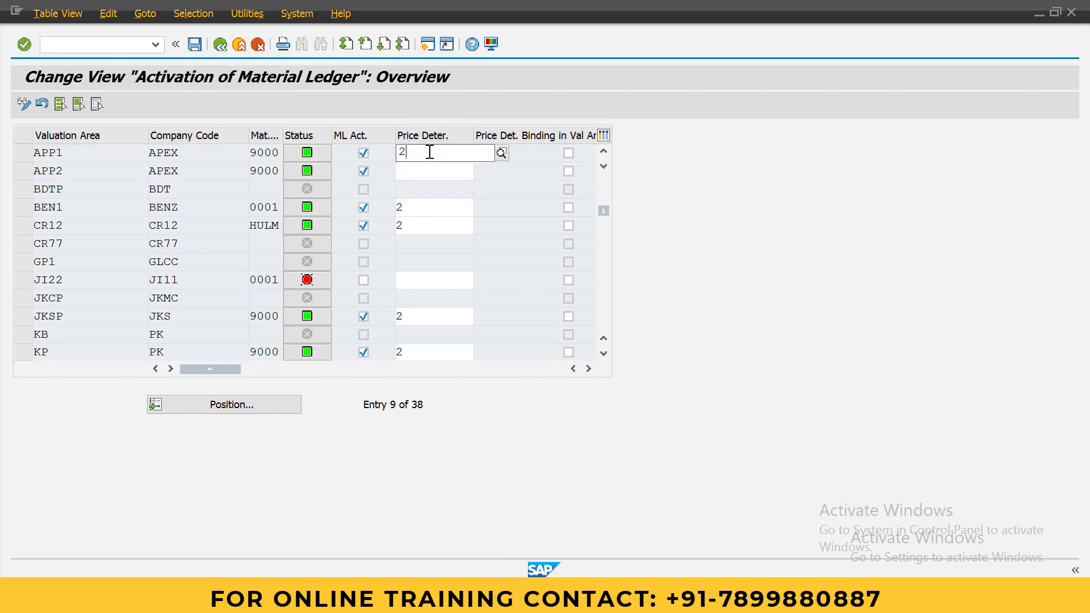
left_click(426, 188)
left_click(419, 173)
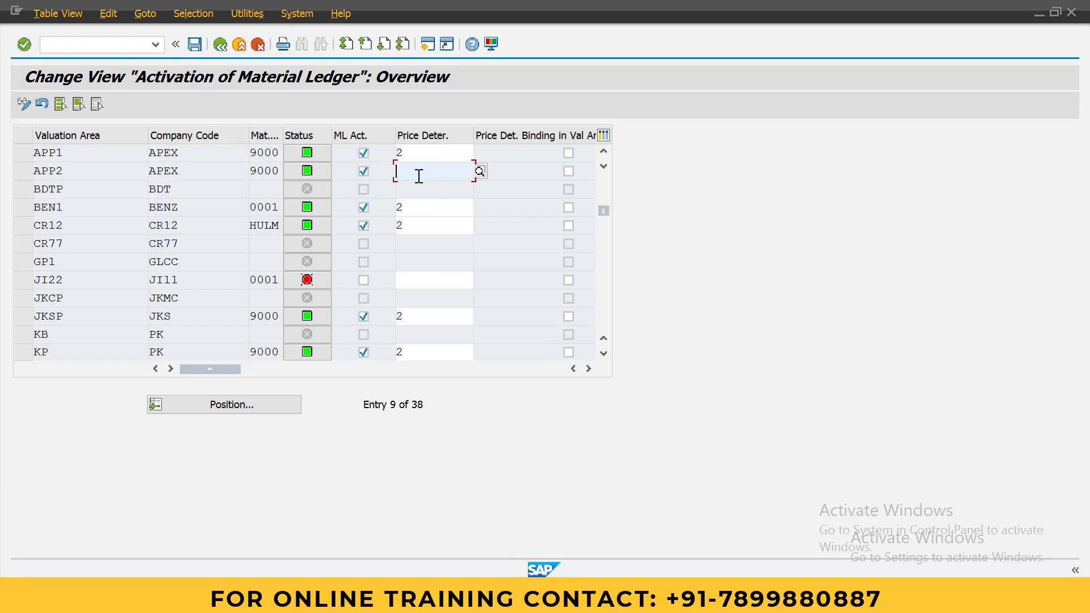
type("2")
Step: Save the activation settings and acknowledge the live data conversion message
key("ctrl+s")
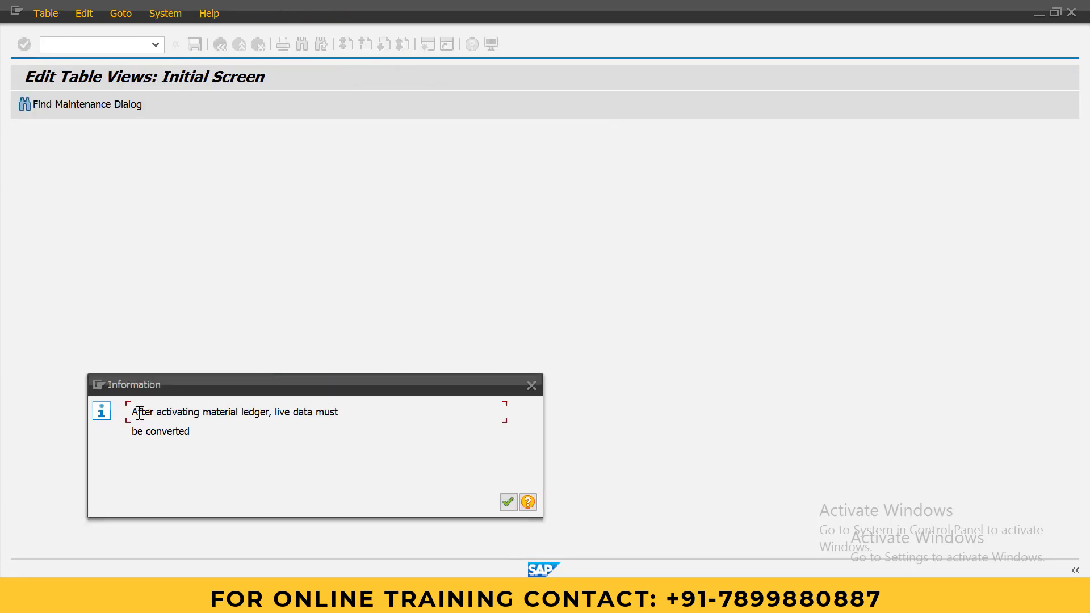
left_click_drag(137, 413, 336, 412)
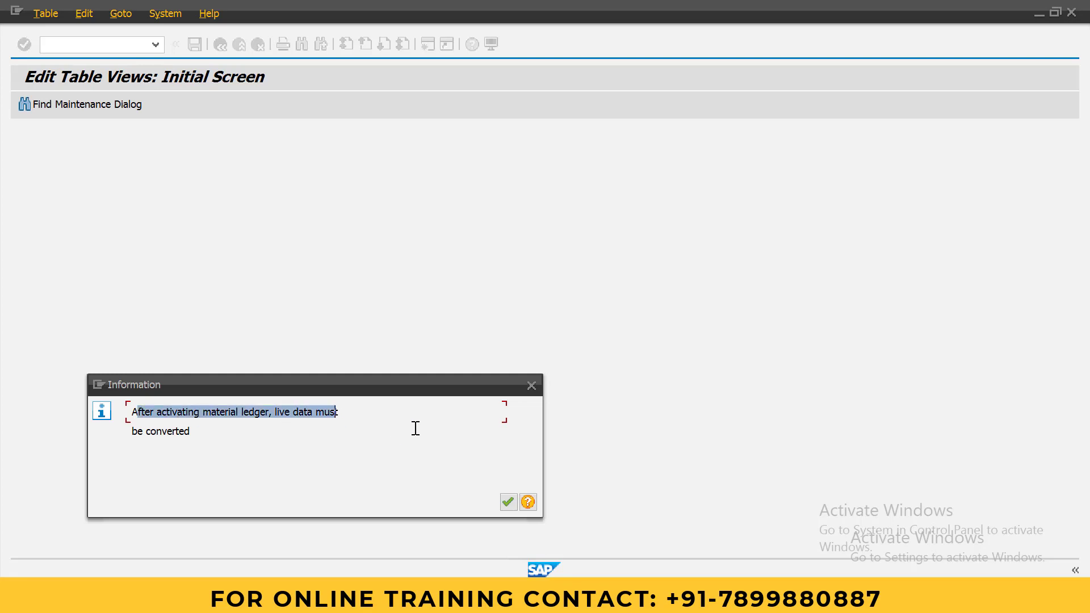
left_click(189, 431)
left_click_drag(188, 431, 126, 409)
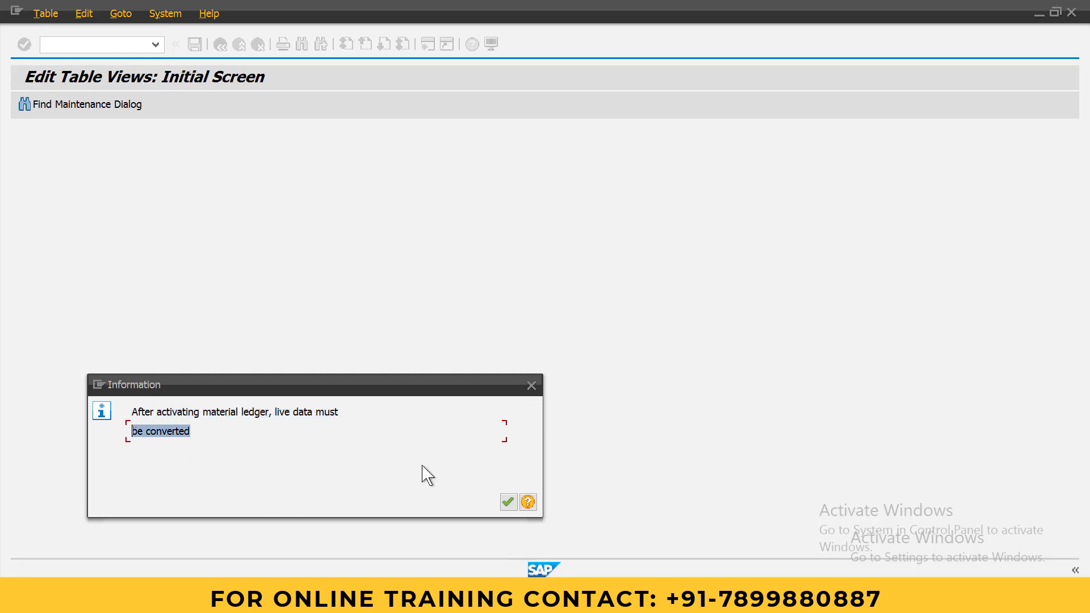
left_click(509, 502)
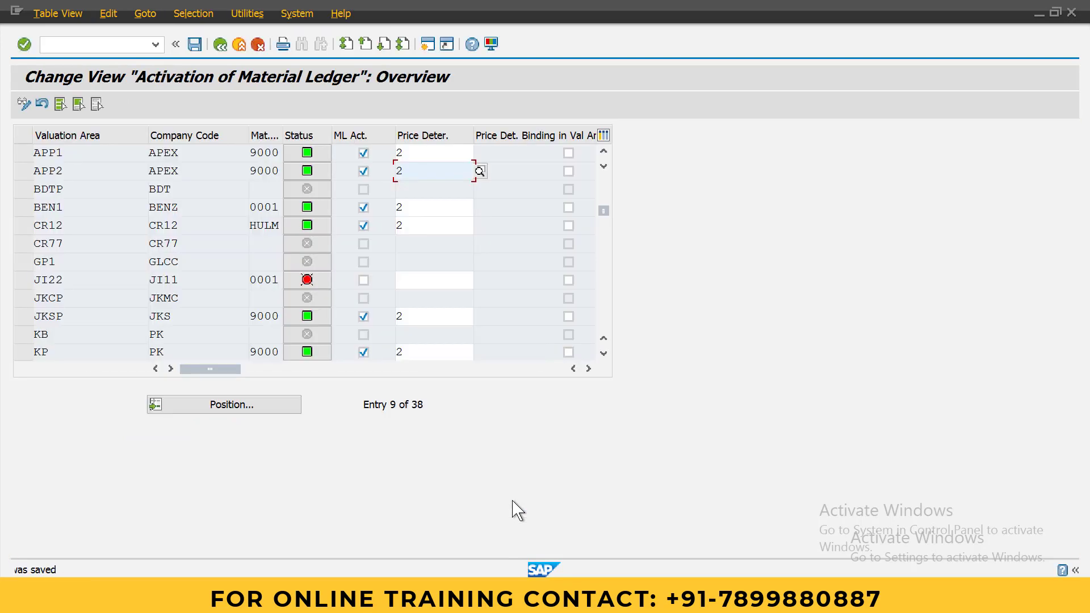
Step: Launch the material ledger production startup transaction CKMSTART from recent transactions
left_click(159, 50)
left_click(99, 105)
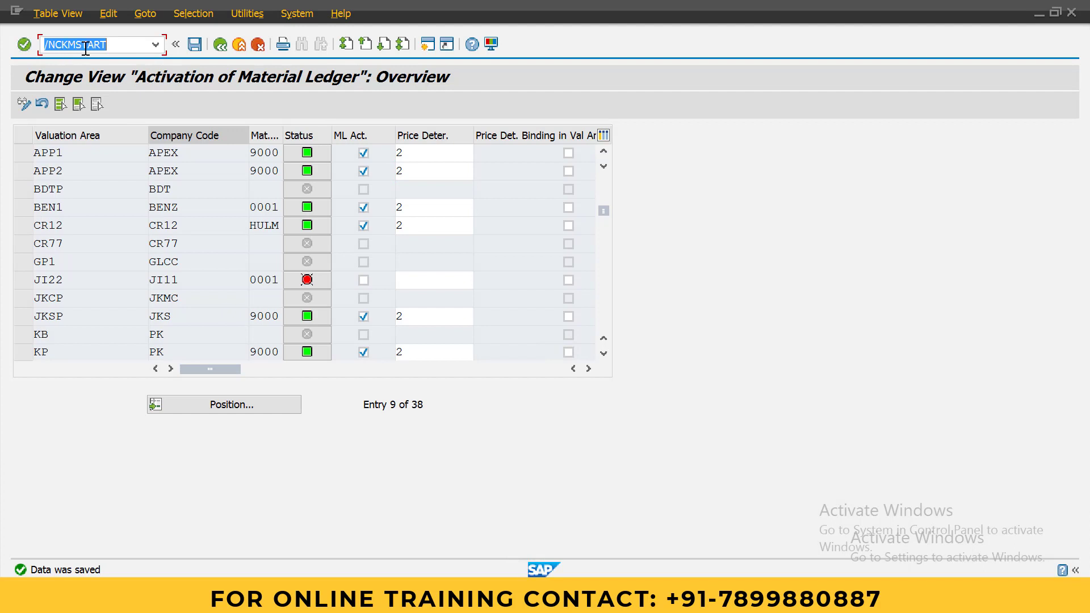
left_click_drag(111, 44, 55, 44)
key("Return")
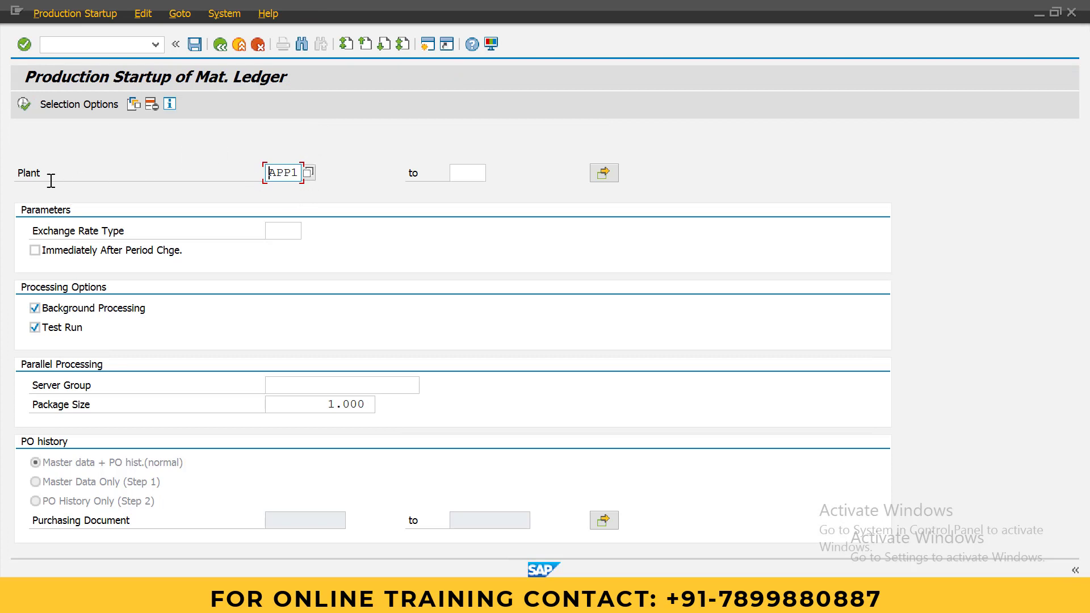
Step: Run a test startup for plants APP1 to APP2 with exchange rate type M, background processing off
left_click(455, 175)
type("A")
left_click(471, 187)
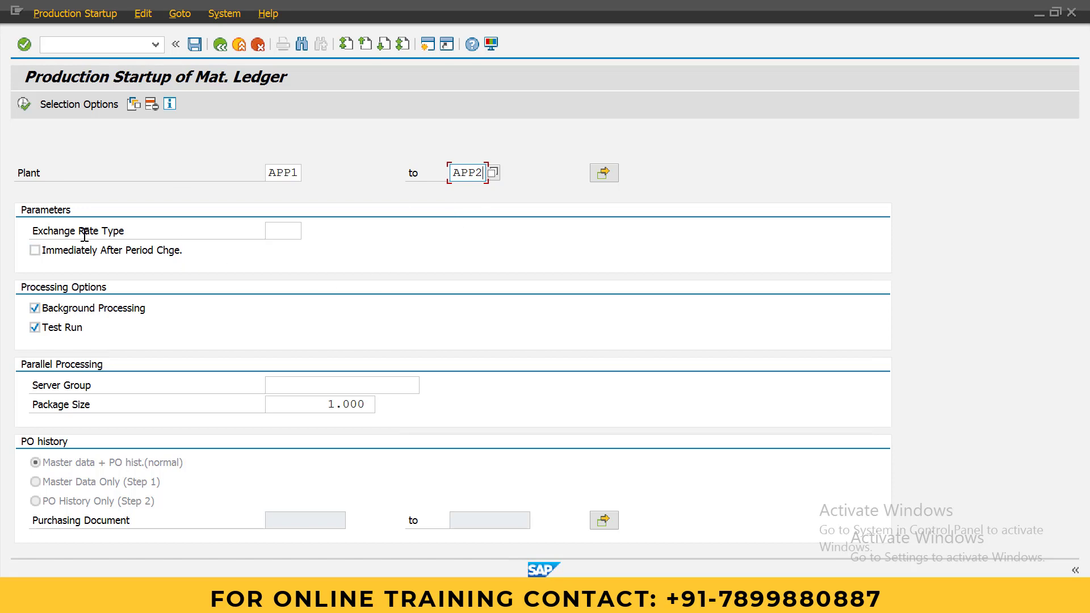
left_click(278, 232)
left_click(287, 253)
key("F4")
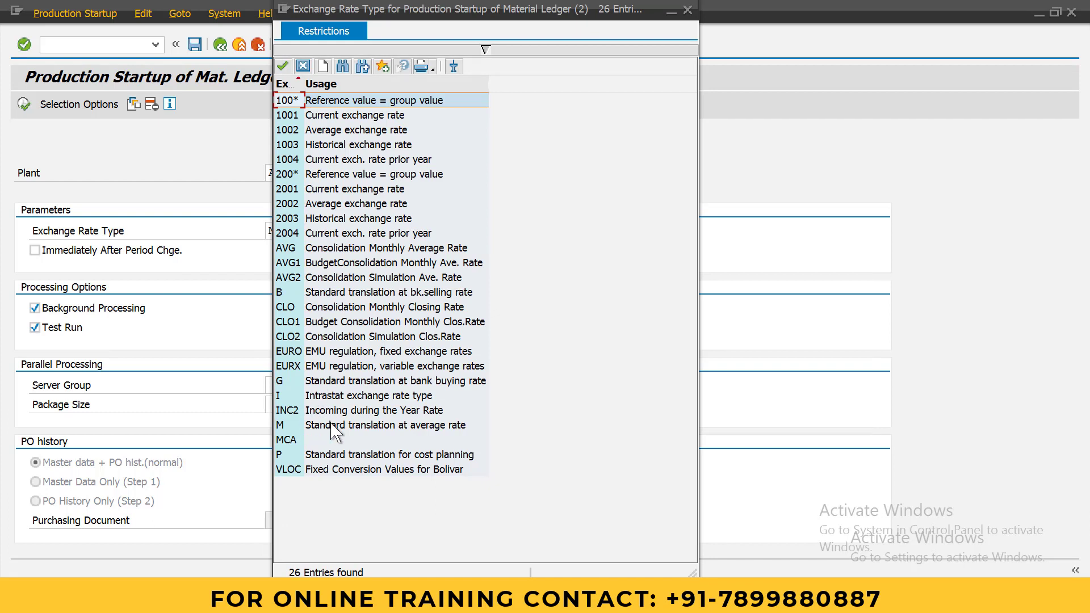
double_click(335, 429)
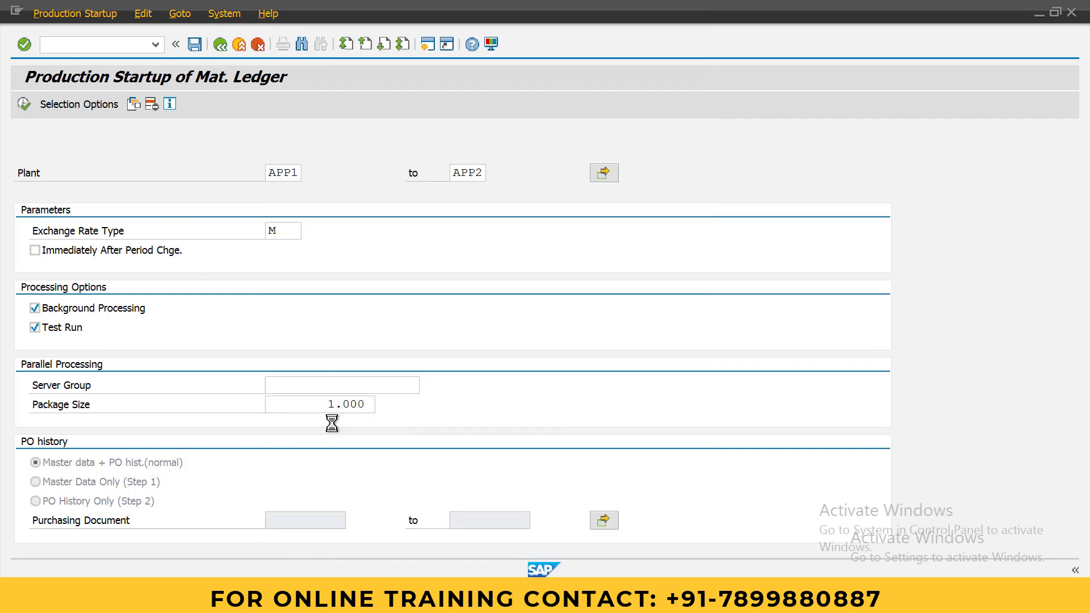
left_click(35, 309)
left_click(20, 105)
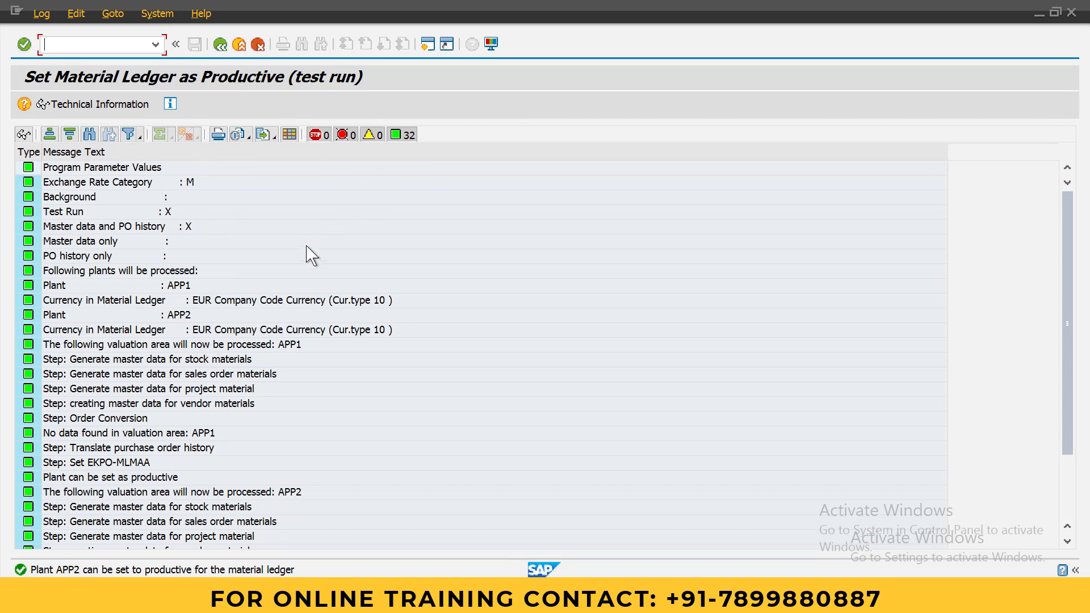
Step: Return to the selection screen, turn off Test Run, and execute the live production startup
left_click(220, 45)
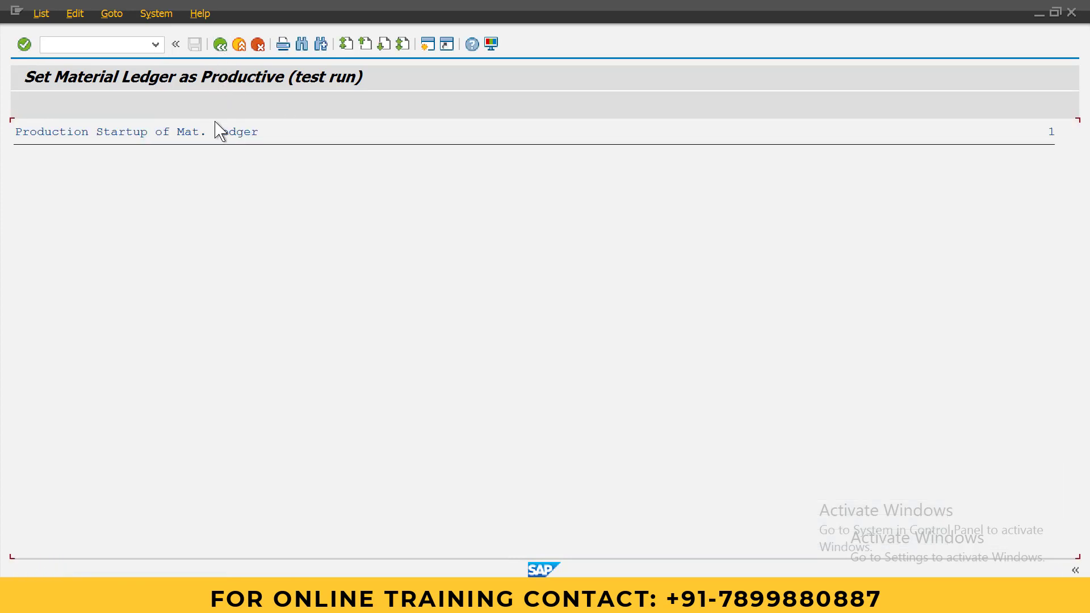
left_click(220, 44)
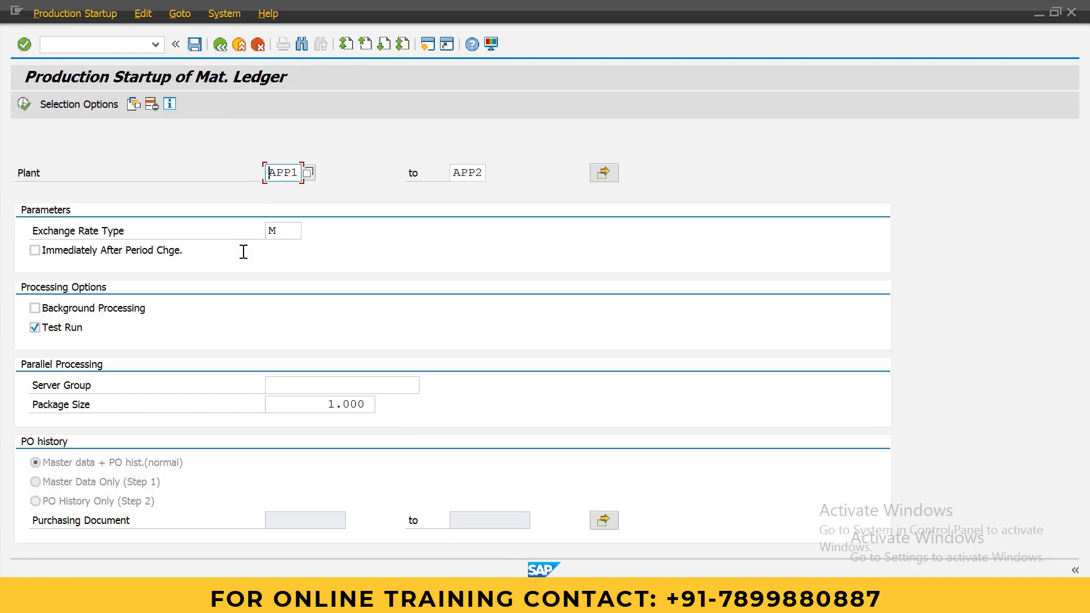
left_click(35, 329)
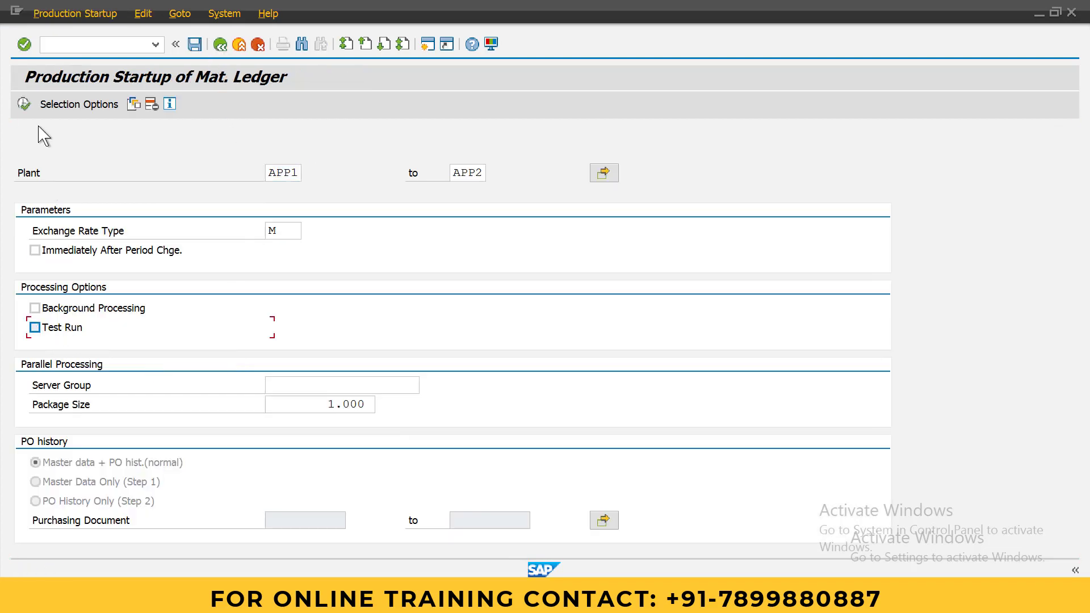
left_click(25, 104)
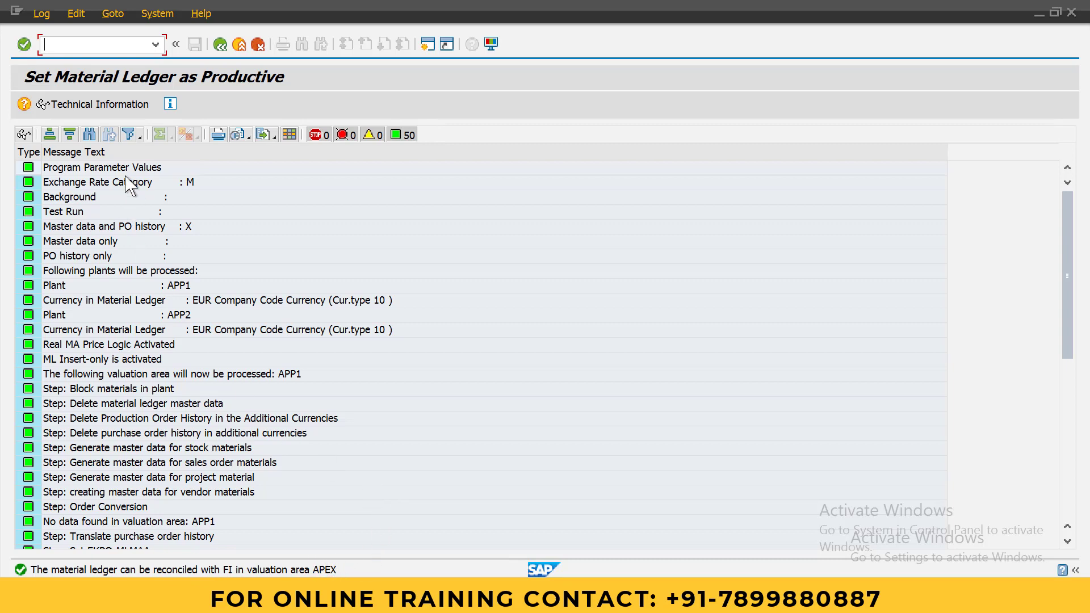
Step: Start creating the material, choose its views, and set plant APP1 with storage location APS1
left_click(155, 44)
left_click(85, 109)
key("Return")
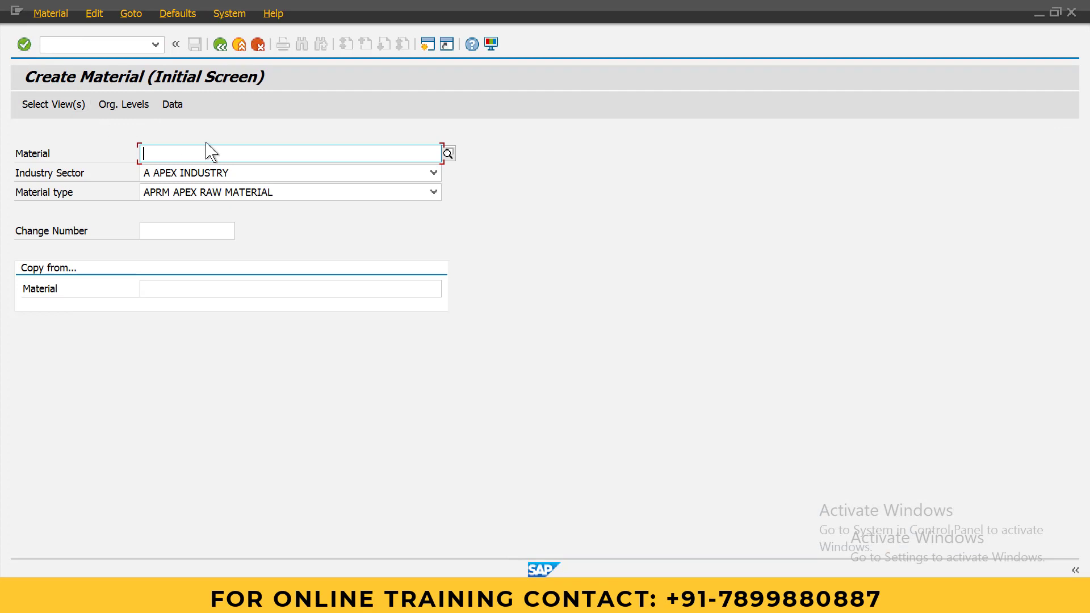
key("Return")
key("Return")
type("APP1")
key("Tab")
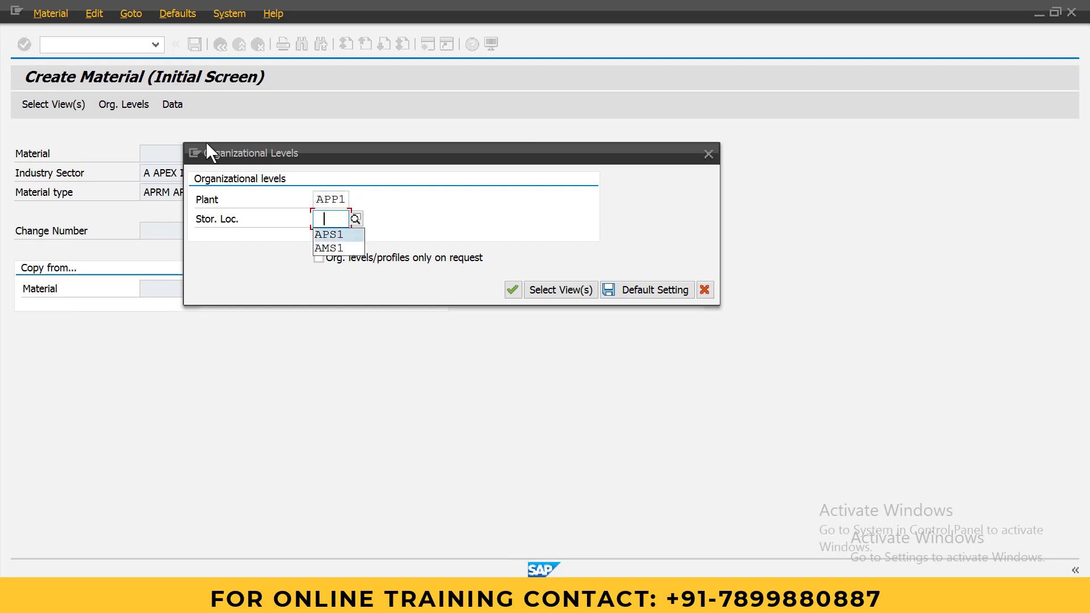
type("APS1")
key("Return")
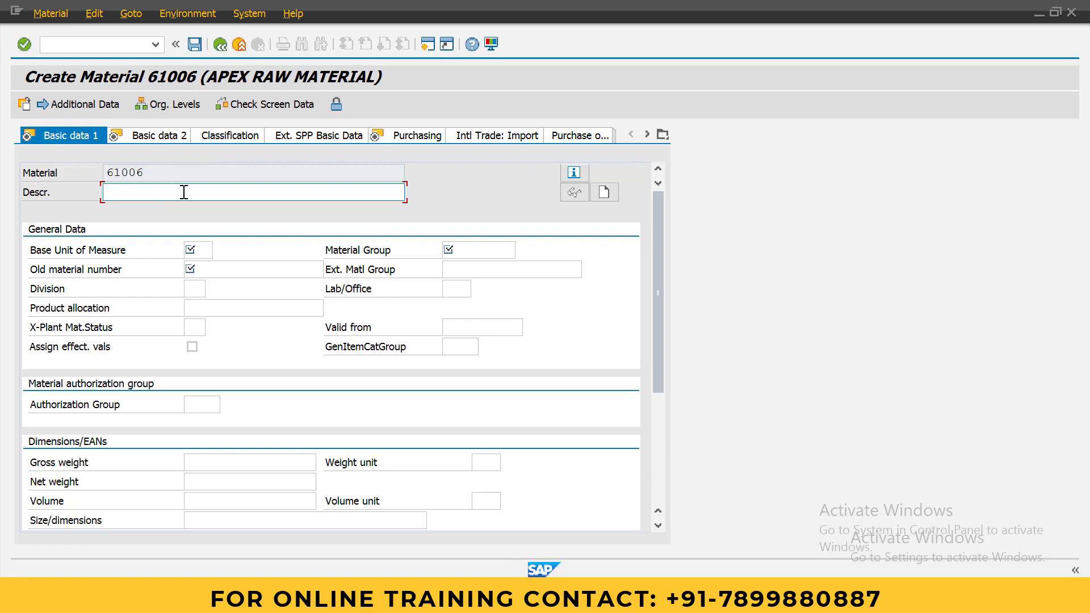
Step: Enter the material description 'APEX RAW MATERIAL'
type("APEX RA")
key("BackSpace")
key("BackSpace")
key("BackSpace")
type("RAW MATERILA")
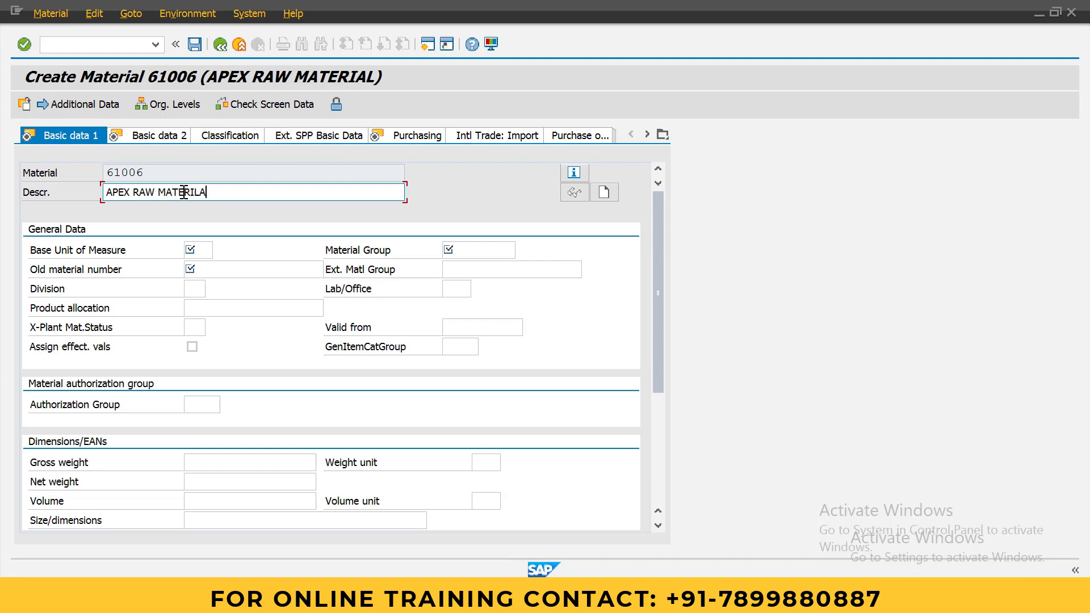
key("BackSpace")
key("BackSpace")
key("BackSpace")
type("IAL")
Step: Enter base unit of measure EA and old material number 61005
left_click(200, 248)
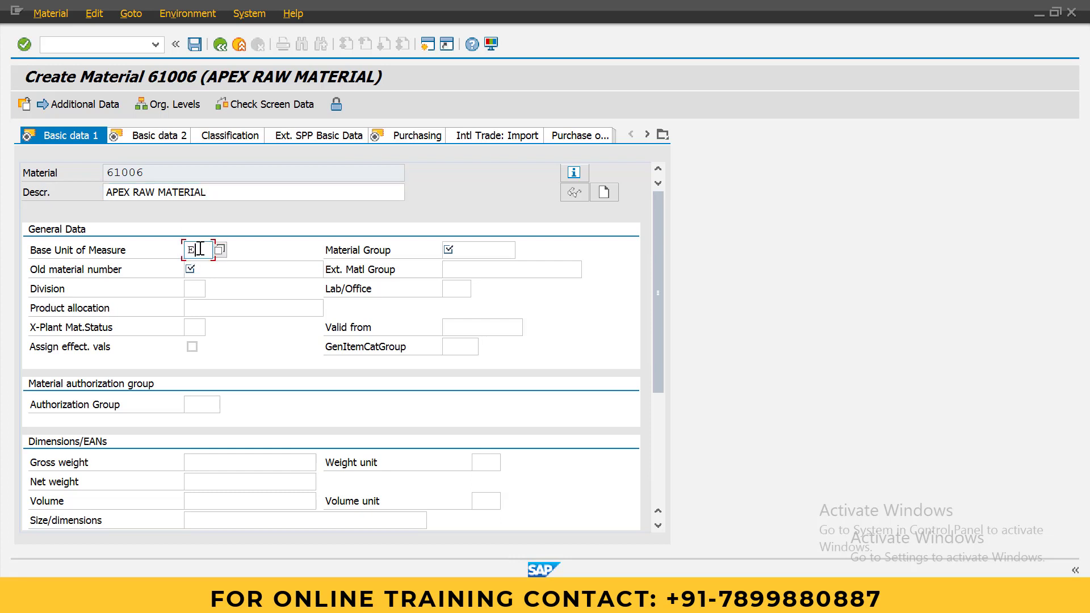
type("EA")
key("Tab")
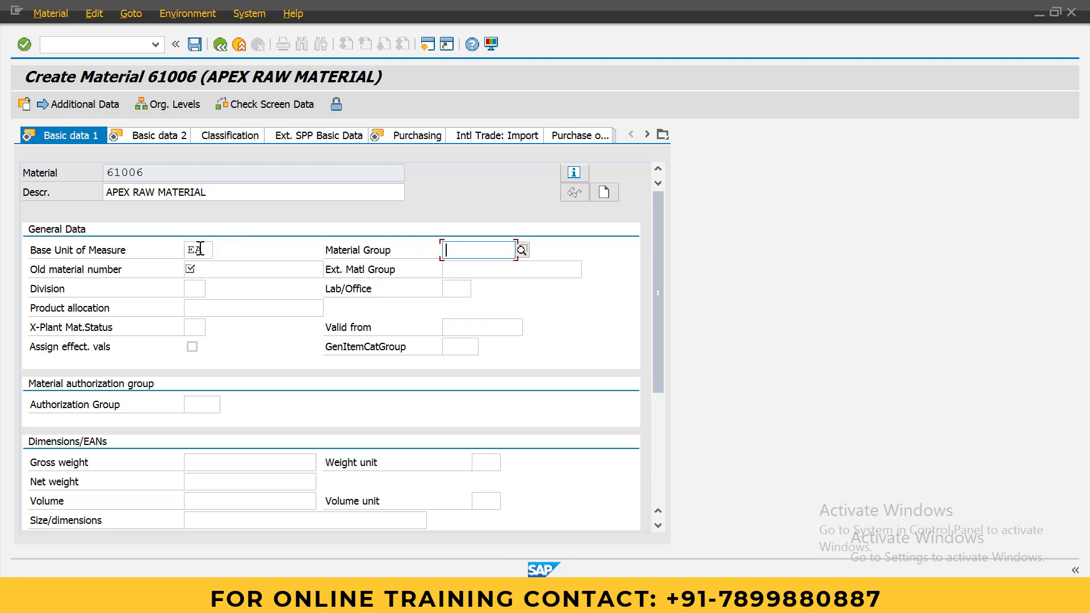
type("APMG")
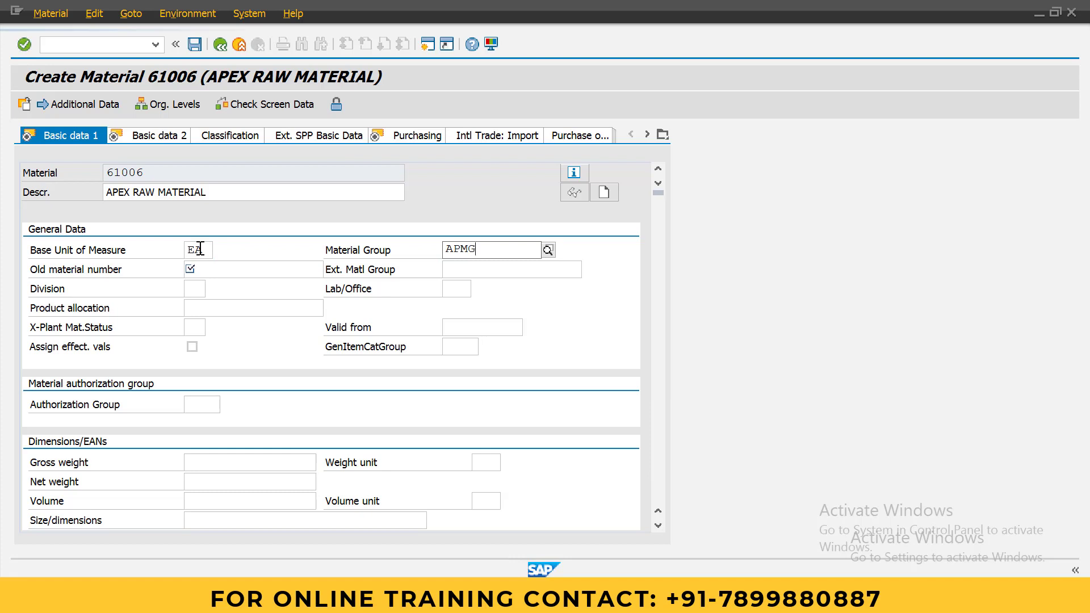
key("BackSpace")
key("BackSpace")
key("BackSpace")
key("BackSpace")
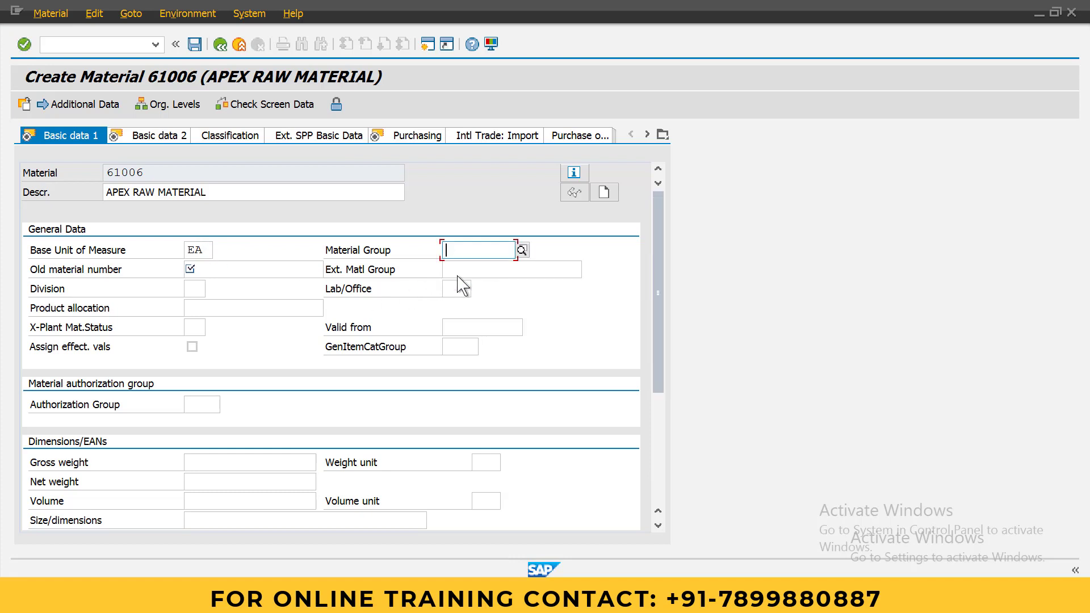
left_click(222, 267)
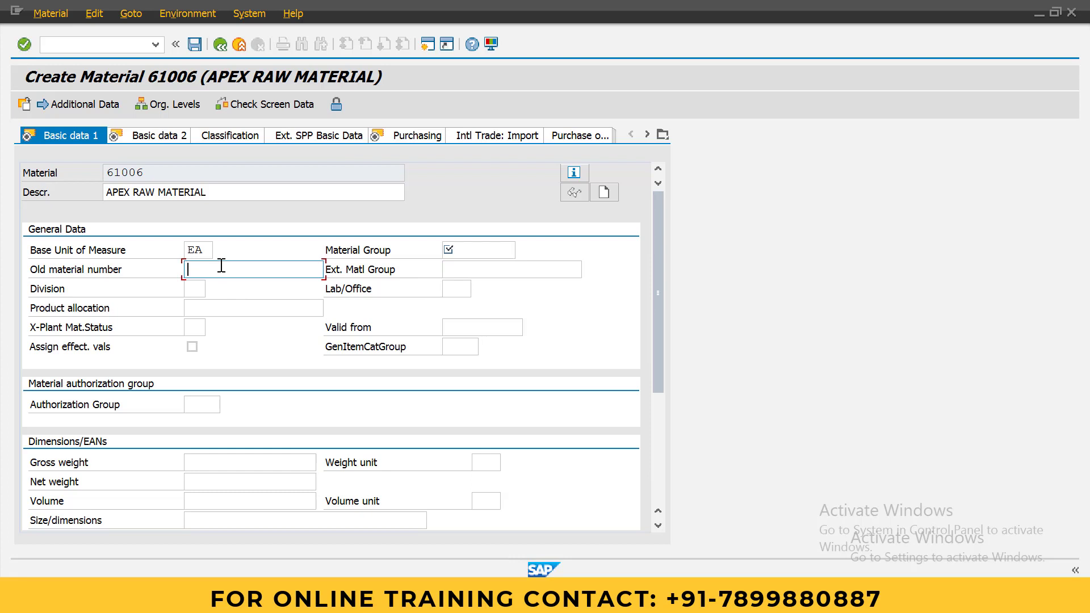
type("61005")
key("Return")
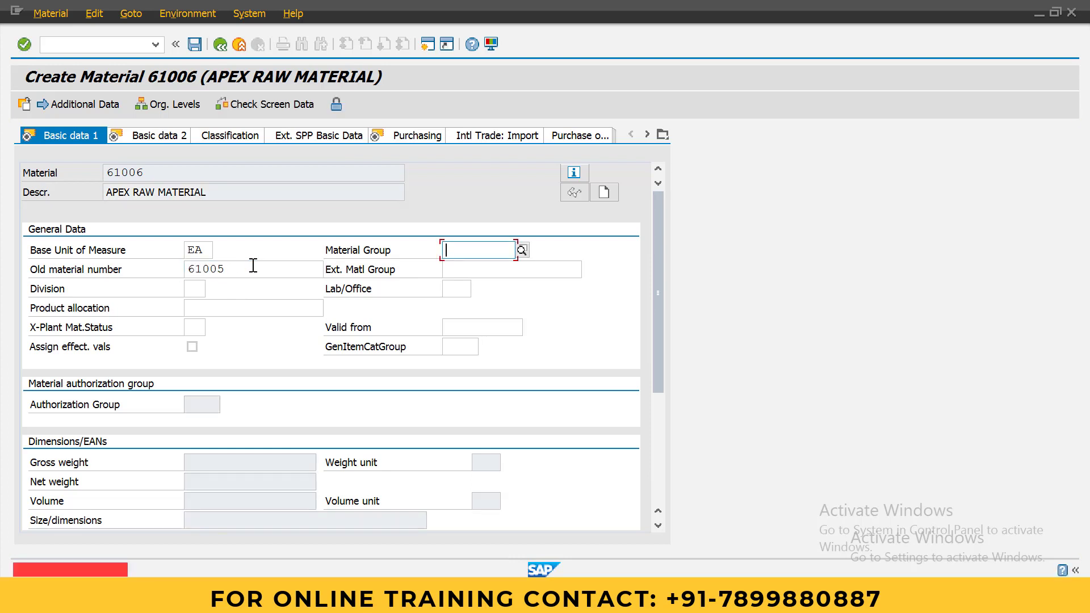
Step: Choose material group APMG APEX MATERIAL GROUP and continue to Basic data 2
scroll(451, 375, "down", 5)
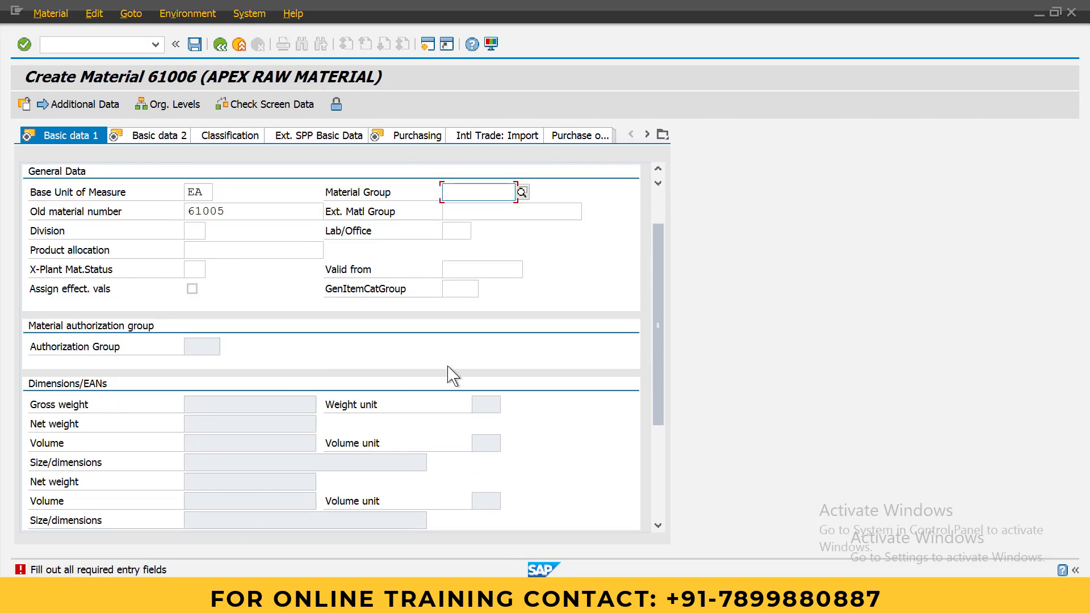
scroll(506, 238, "up", 5)
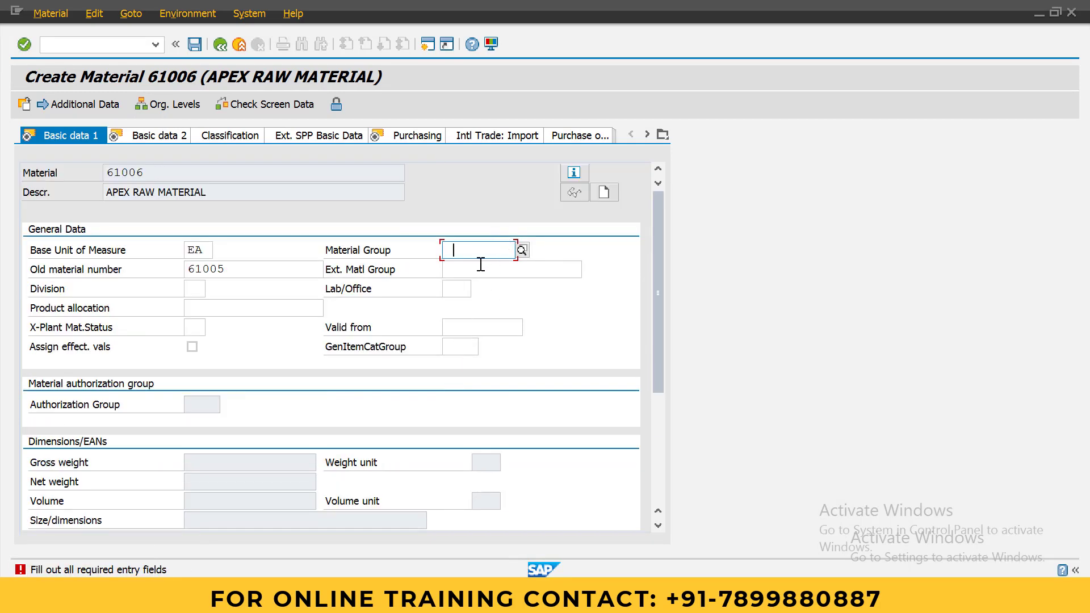
type("APMG")
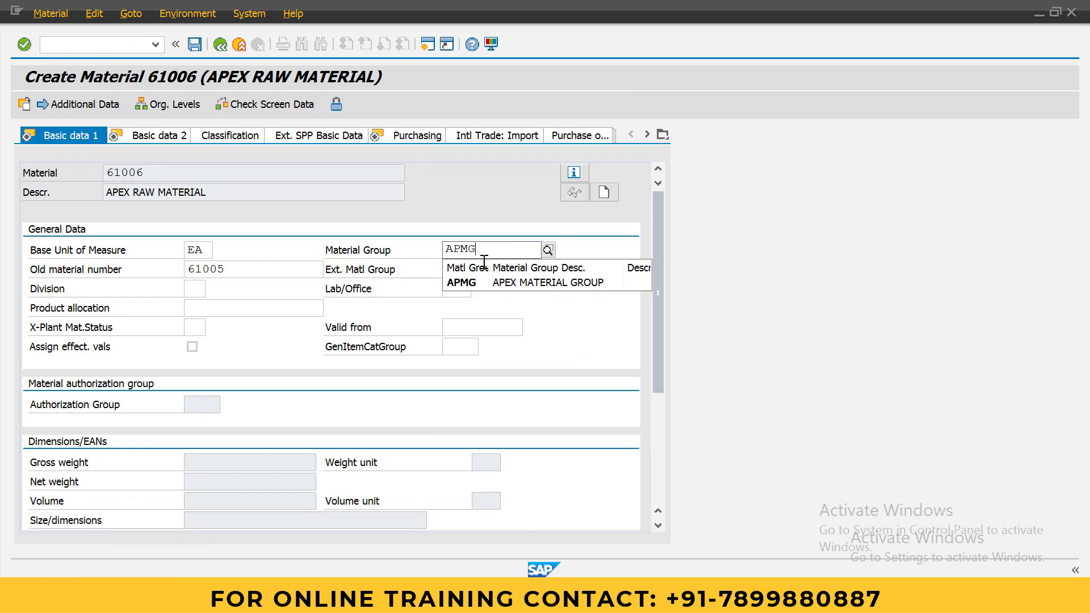
key("Down")
key("Return")
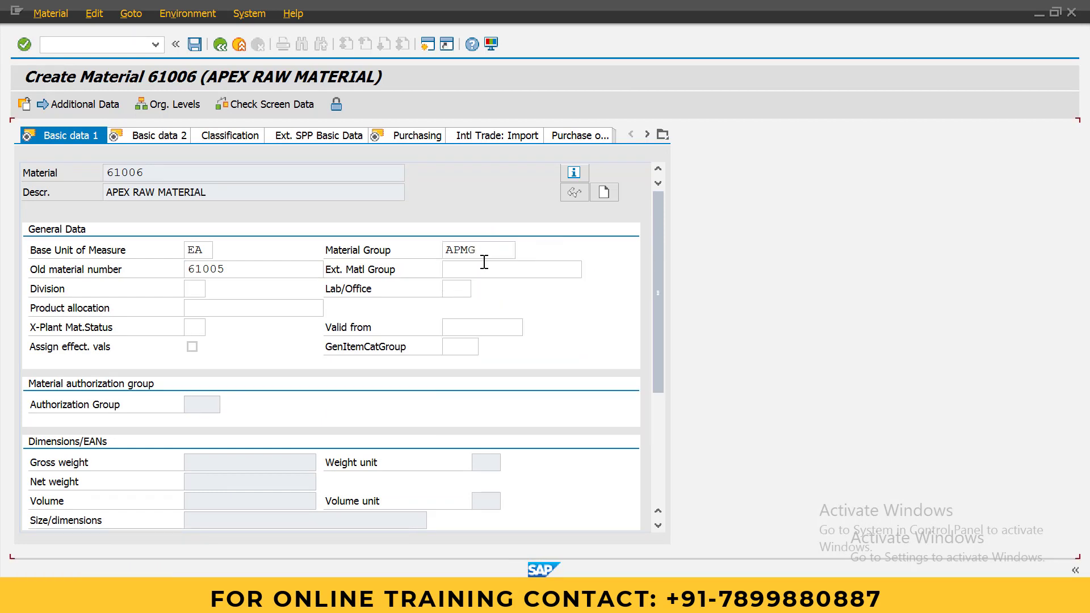
key("Return")
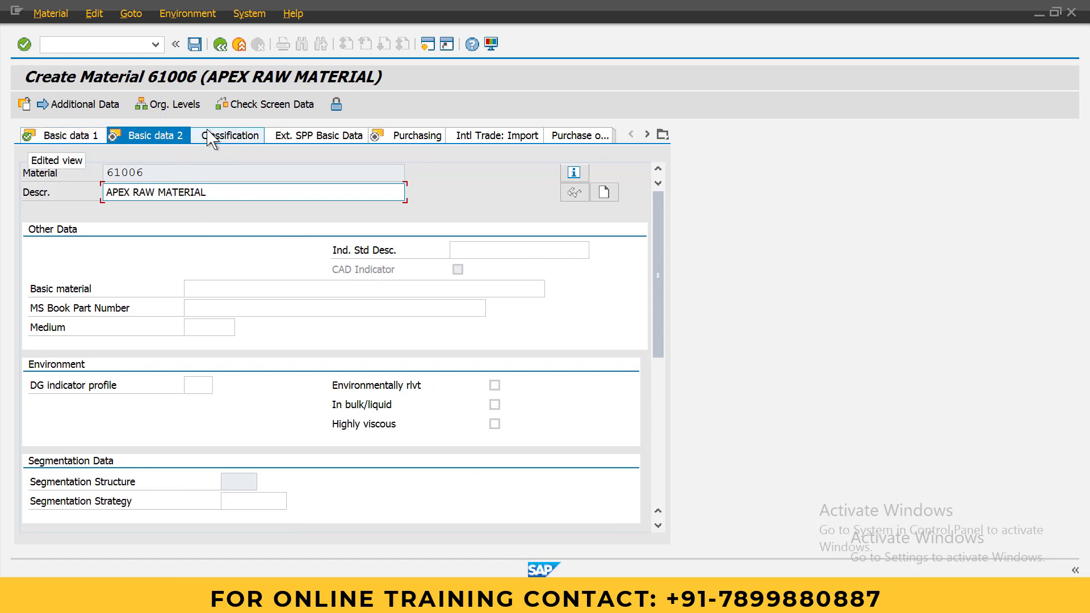
Step: Advance through the views to Accounting 1 and set valuation class 3000
key("Return")
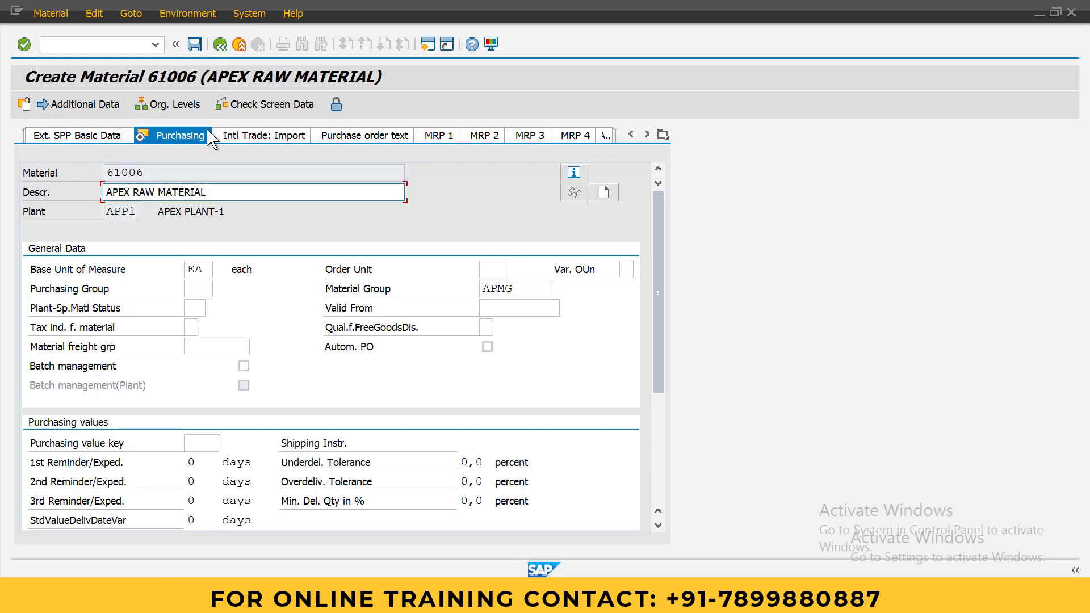
key("Return")
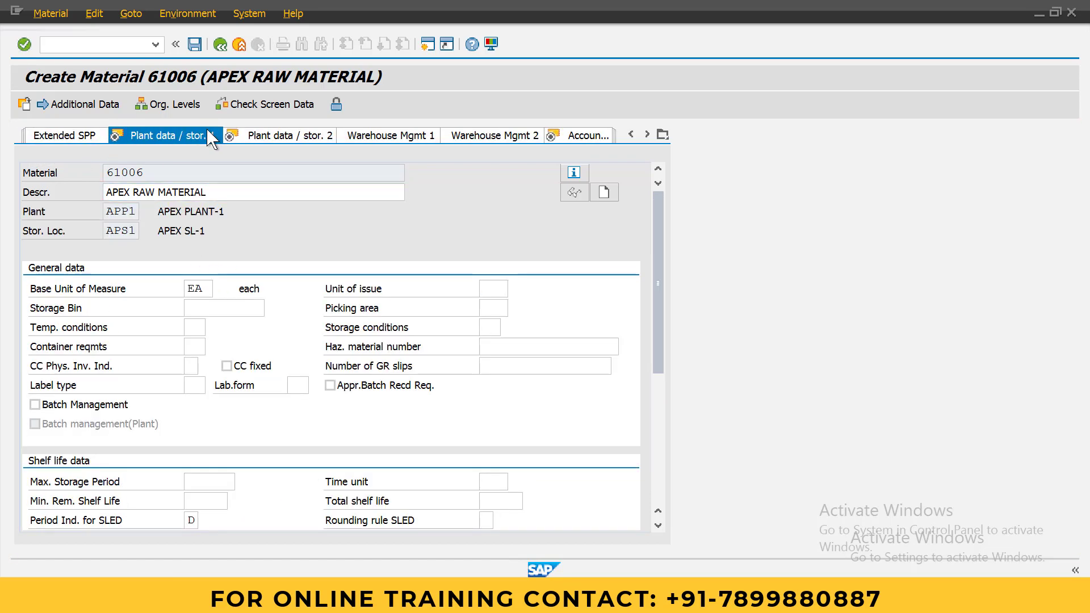
key("Return")
key("Return")
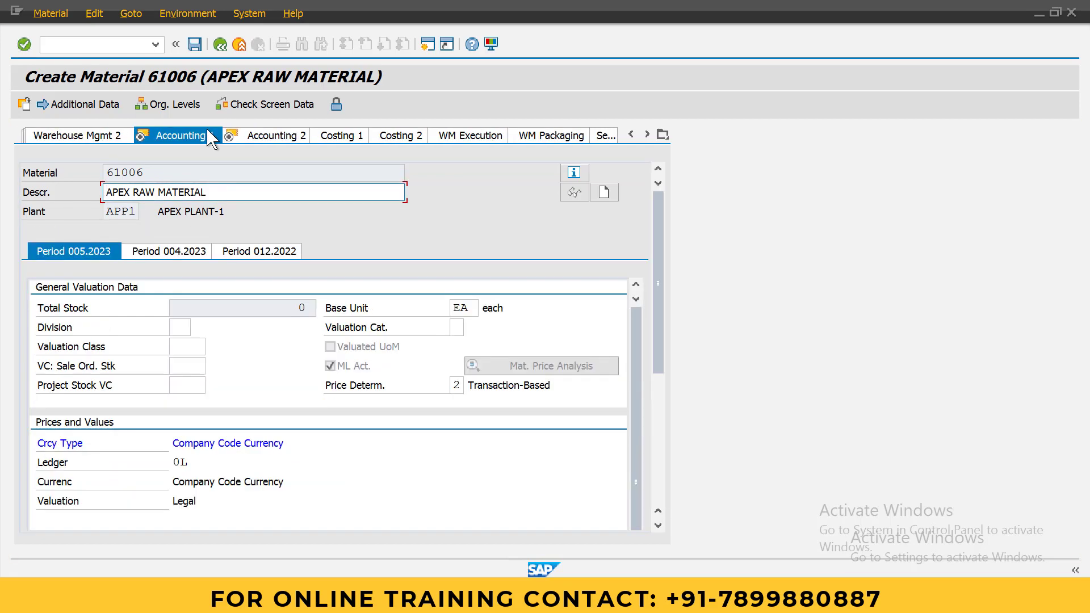
key("Return")
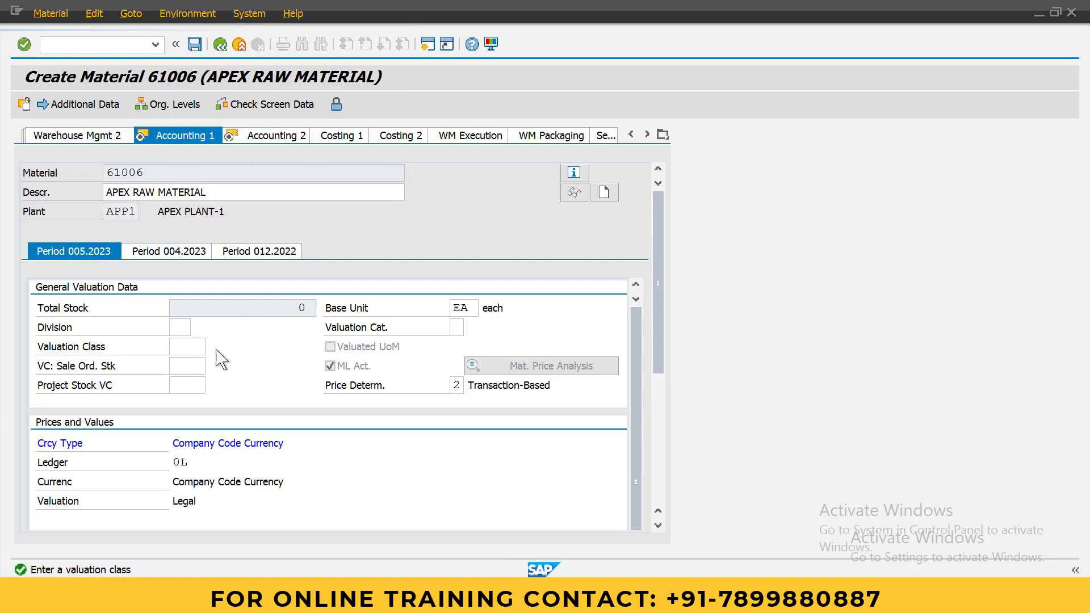
key("F4")
double_click(63, 155)
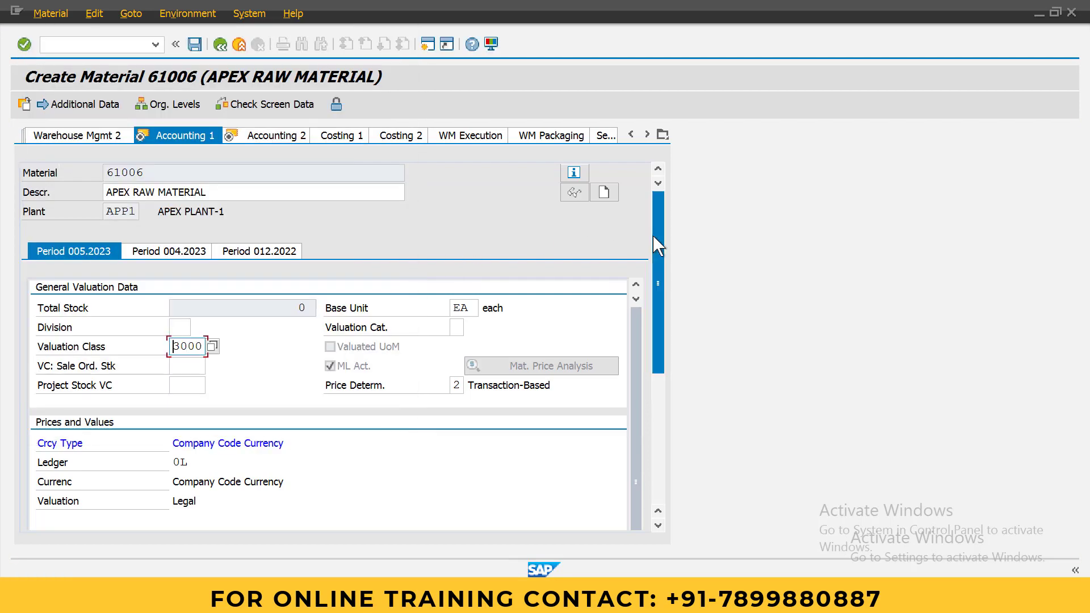
Step: Set price control S with standard price 10,00 and finish the views to reach the save prompt
left_click_drag(653, 244, 658, 428)
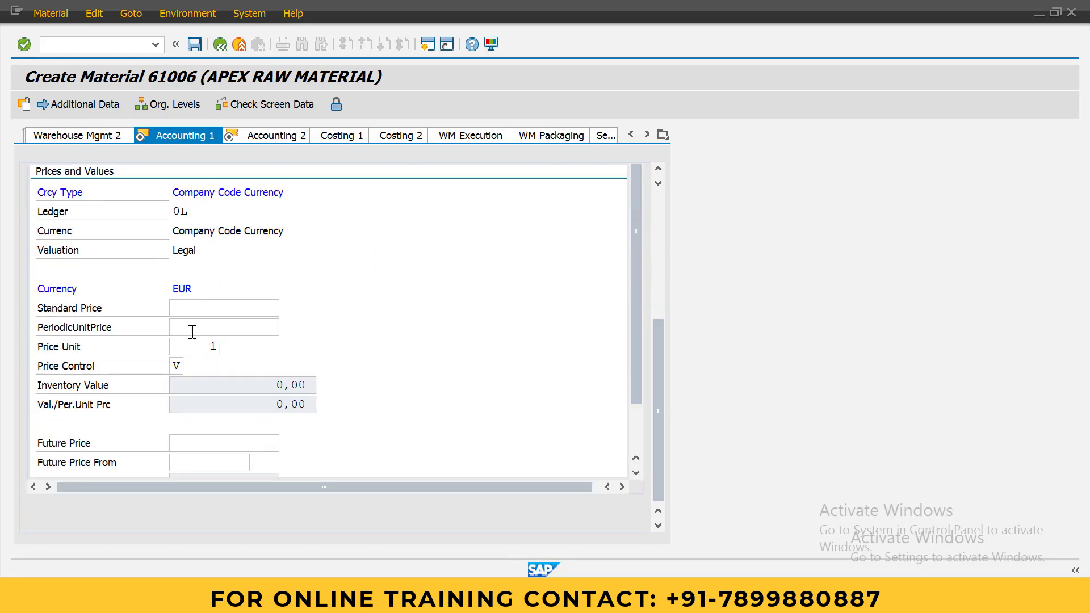
left_click(193, 311)
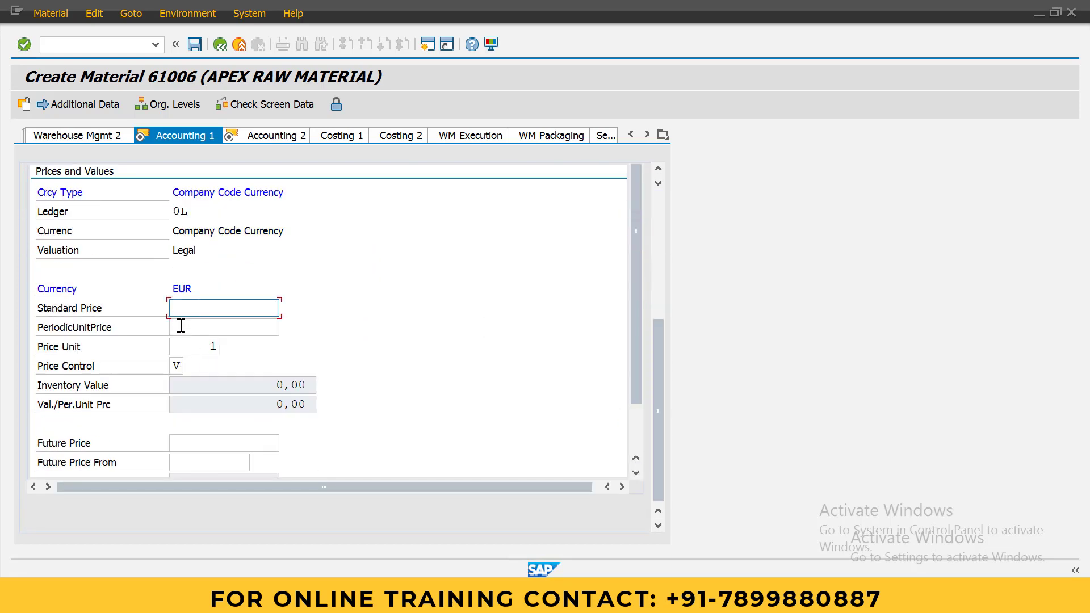
left_click(179, 365)
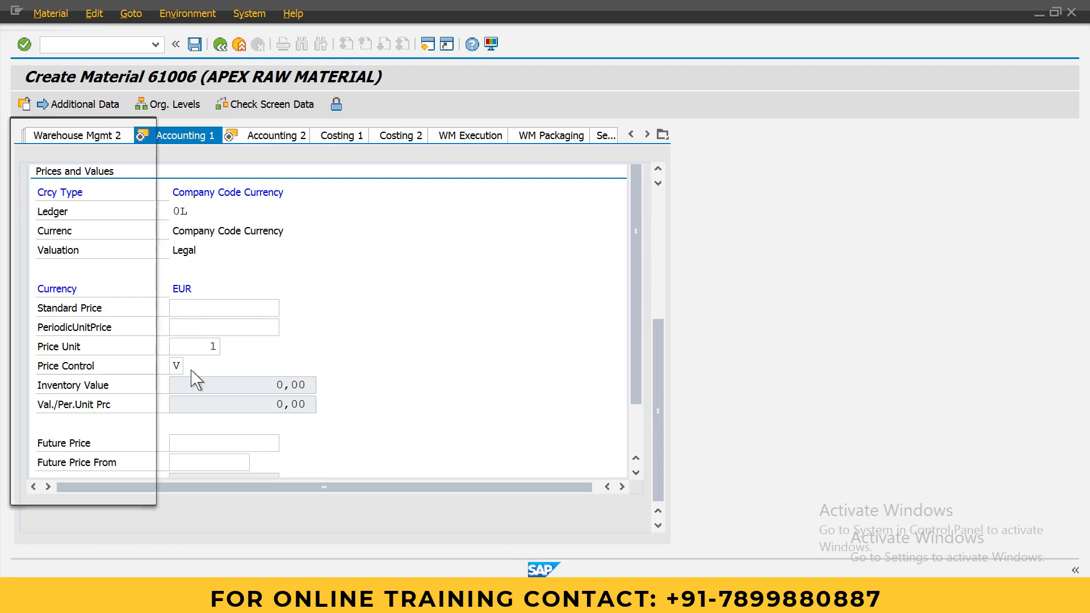
key("F4")
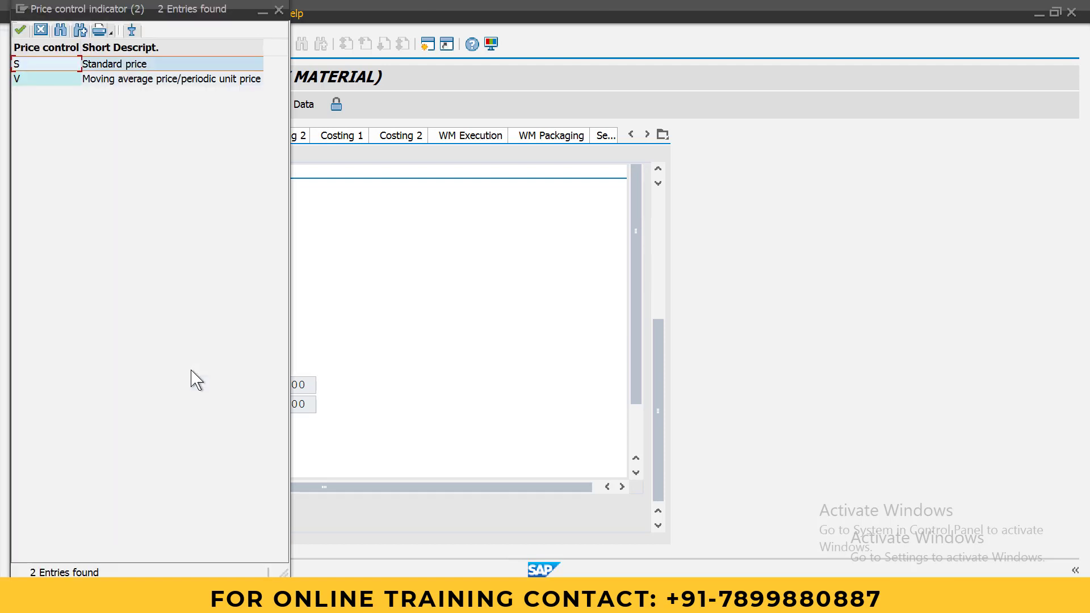
double_click(97, 72)
left_click(198, 310)
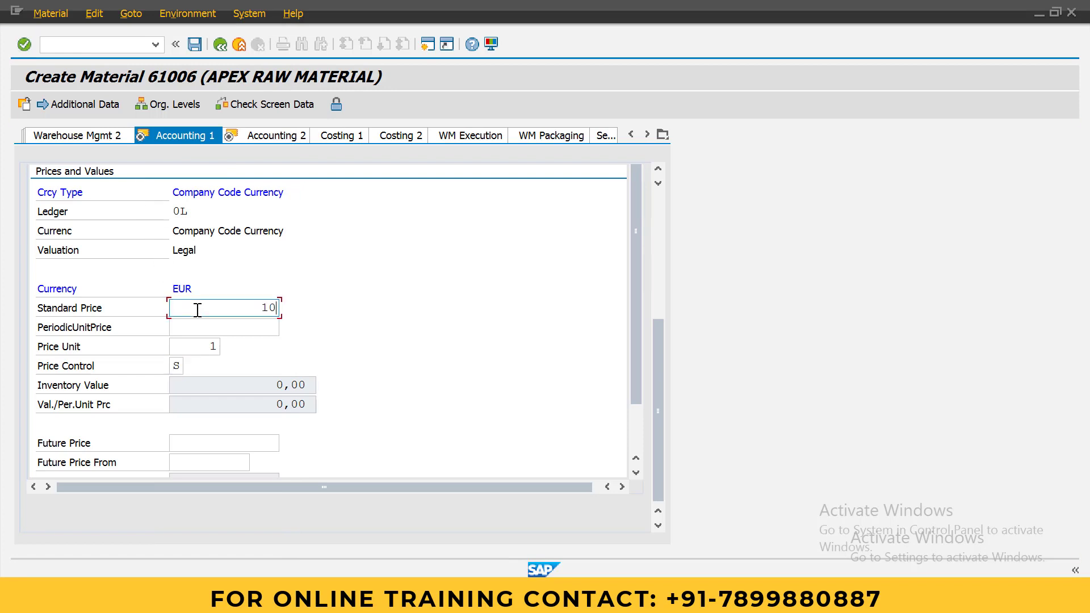
key("Return")
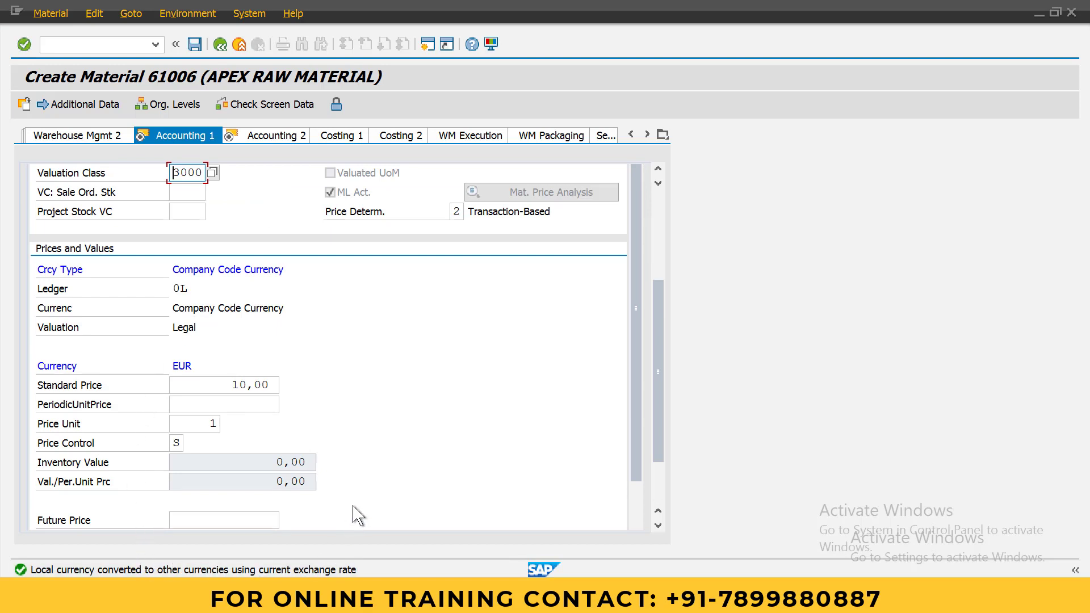
key("Return")
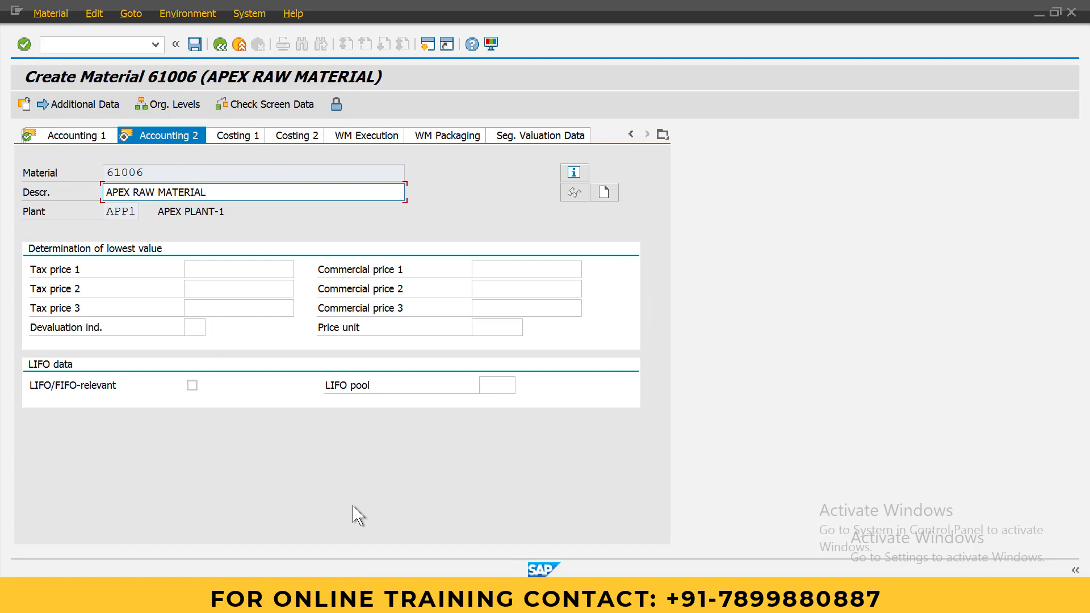
key("Return")
key("Return")
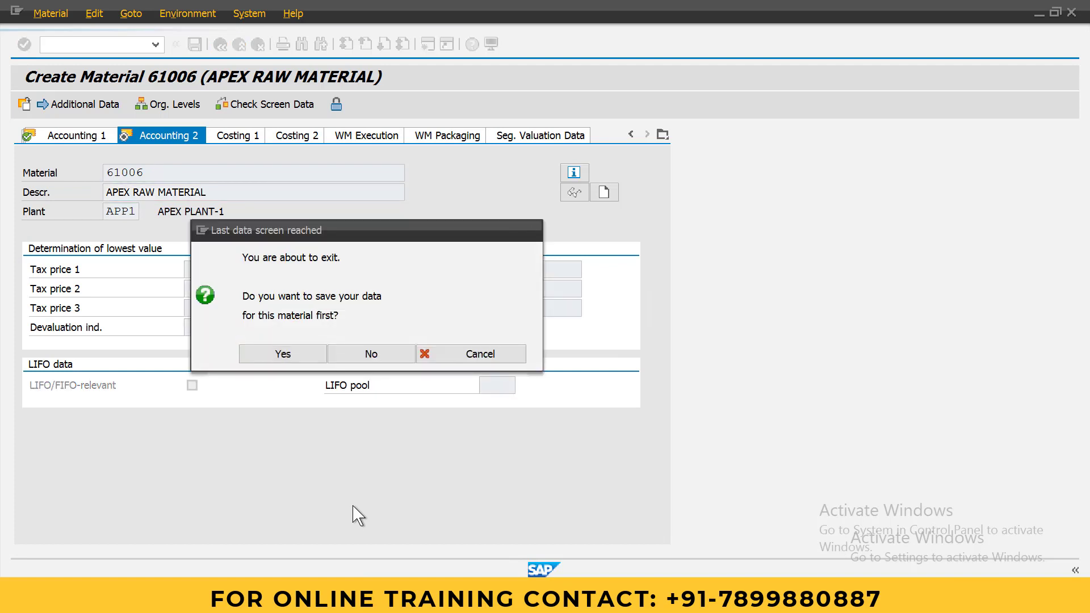